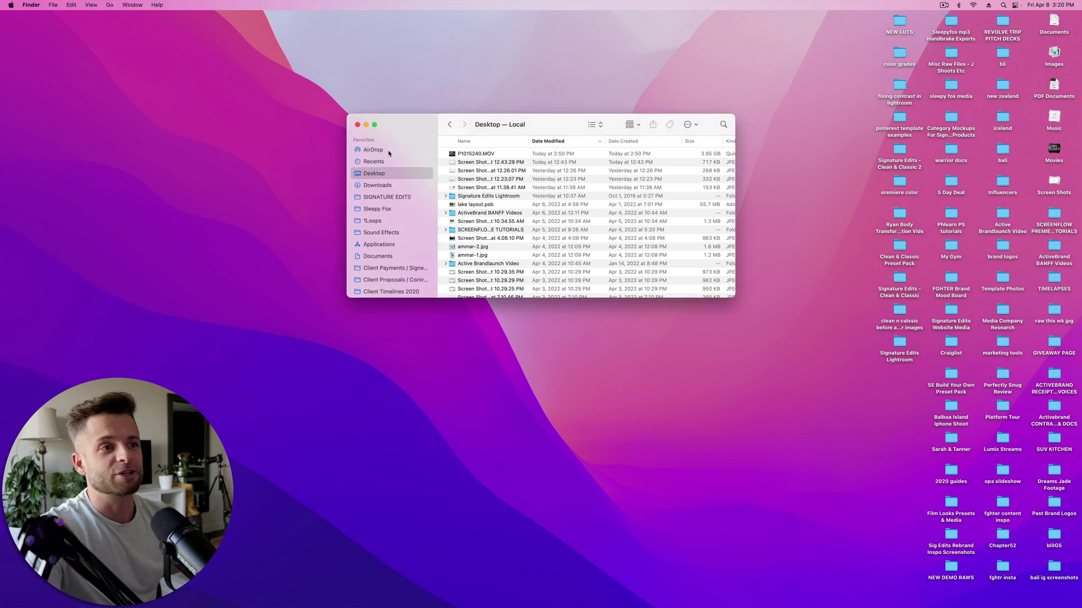
Show the AirDrop page in the Finder window
click(373, 150)
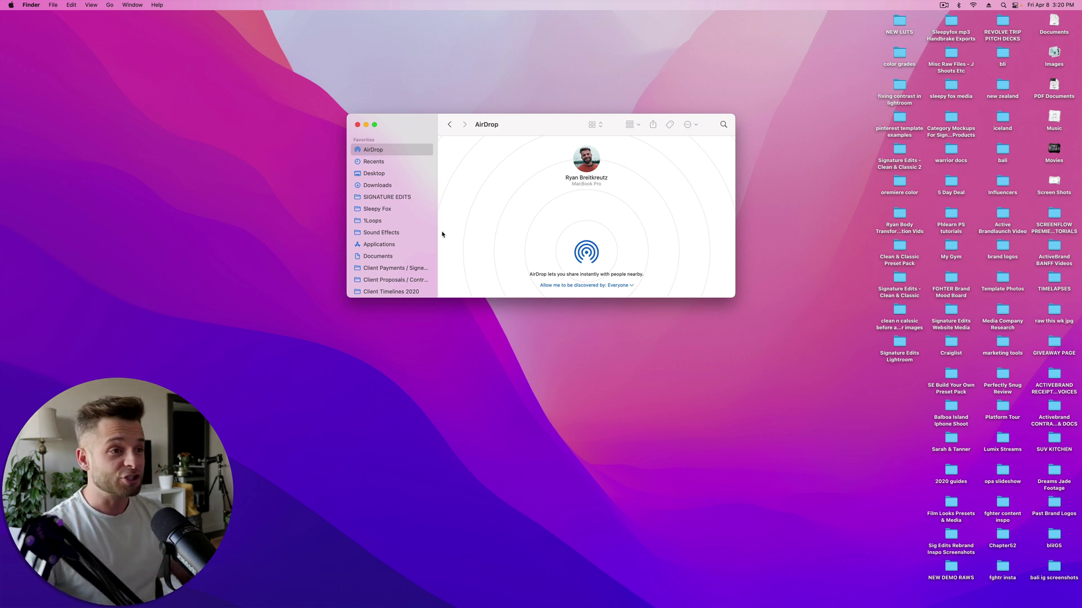
Close the Finder window, reopen Finder through Spotlight, then search Spotlight for 'sharing'
click(357, 124)
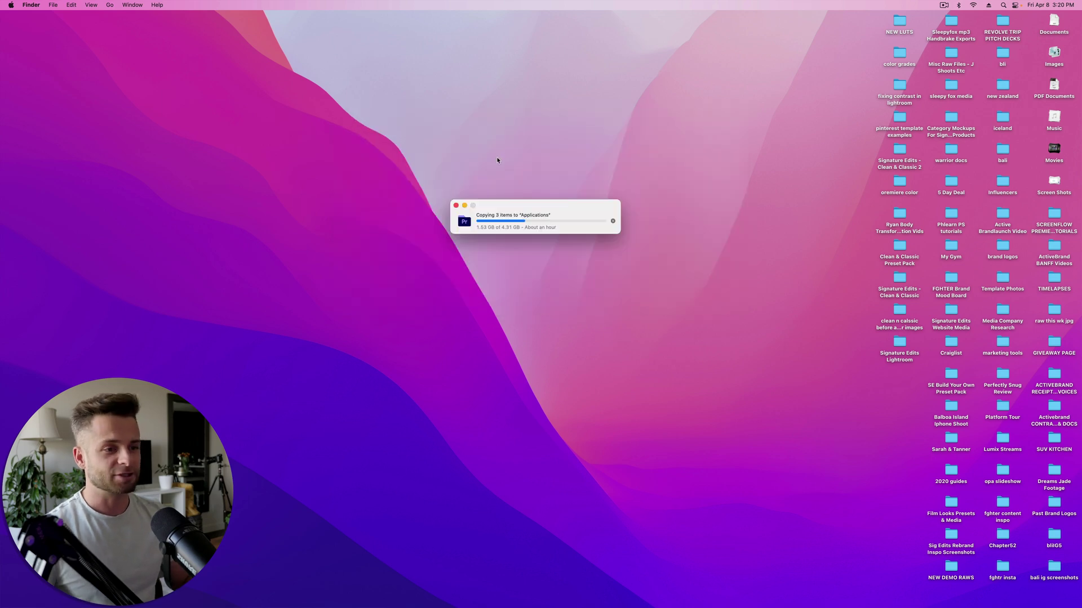
key(super+space)
text(find)
key(Return)
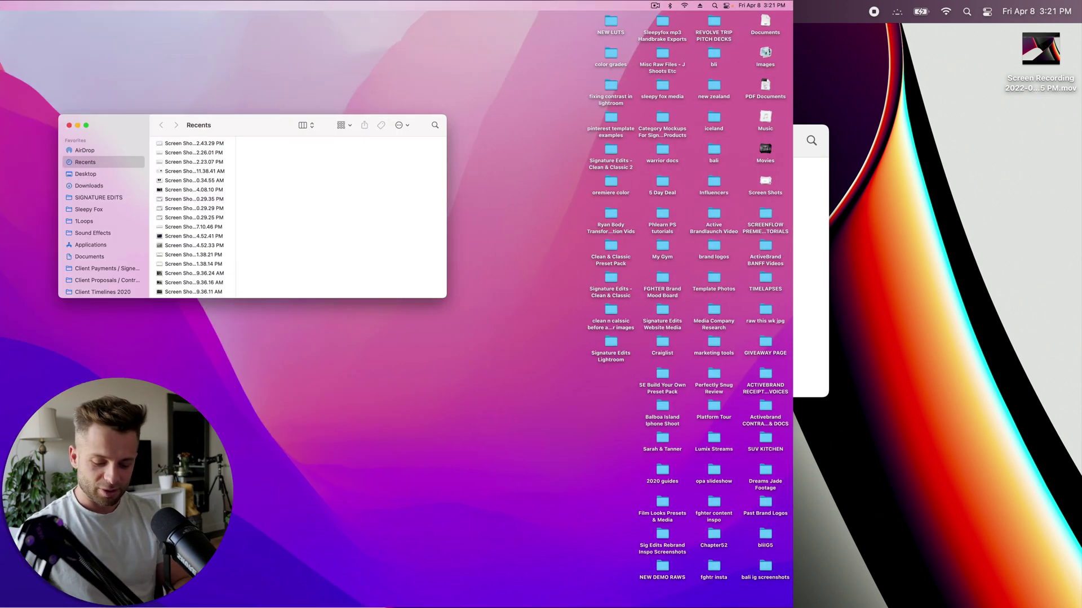
key(super+space)
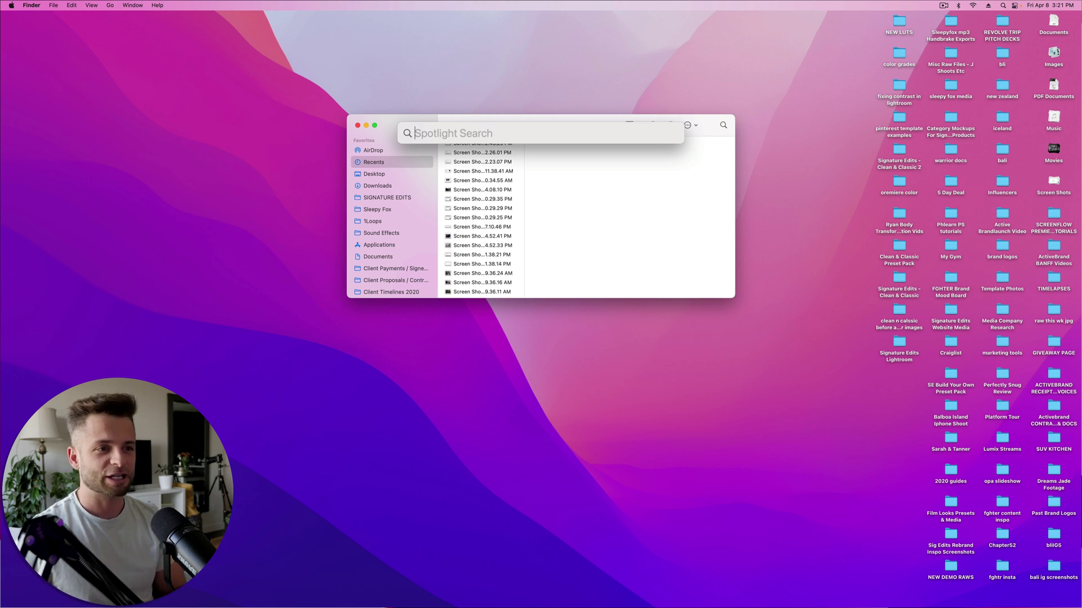
text(sharing)
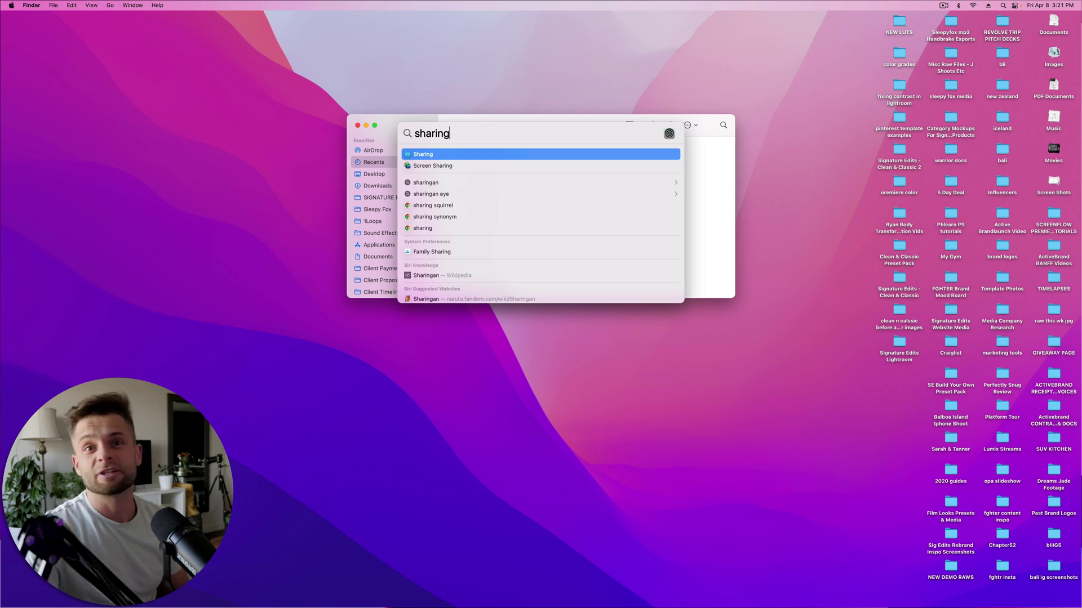
Open the iMac's Sharing pane through a 'sharing' search in System Preferences
key(Return)
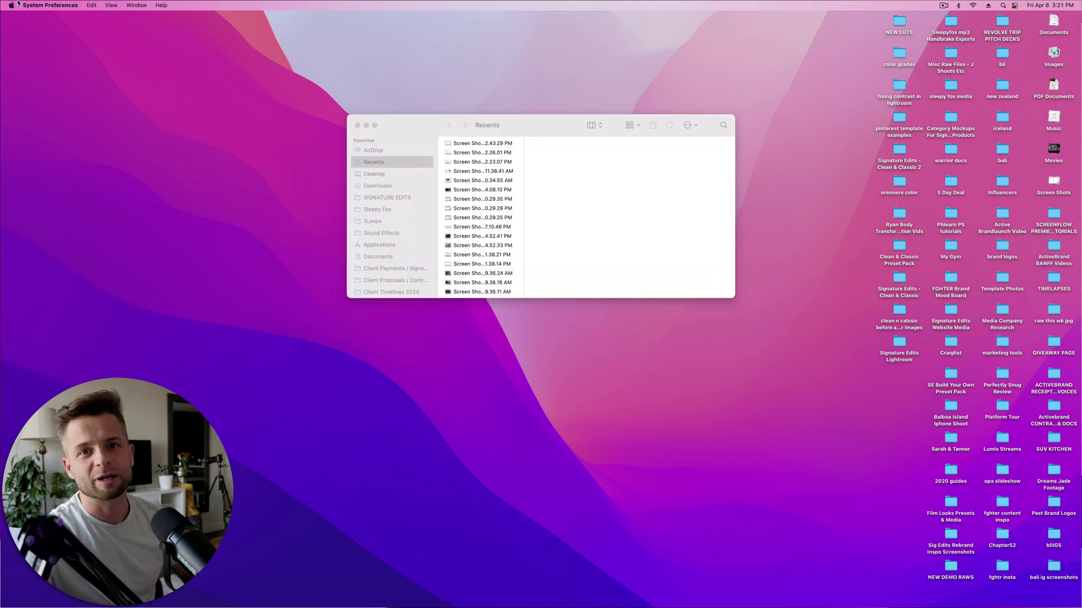
click(40, 4)
click(40, 4)
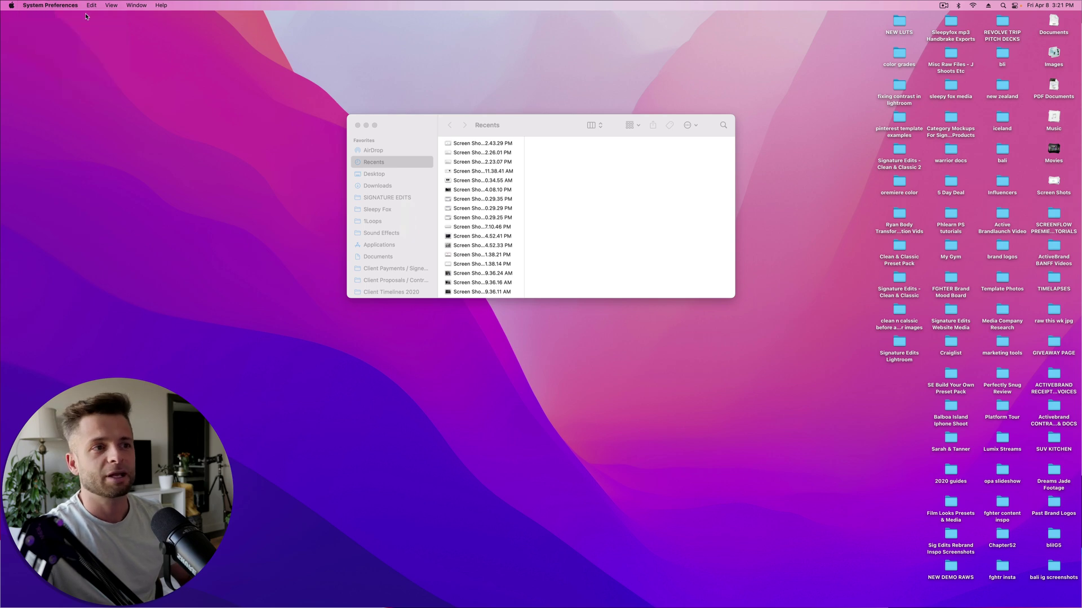
click(11, 269)
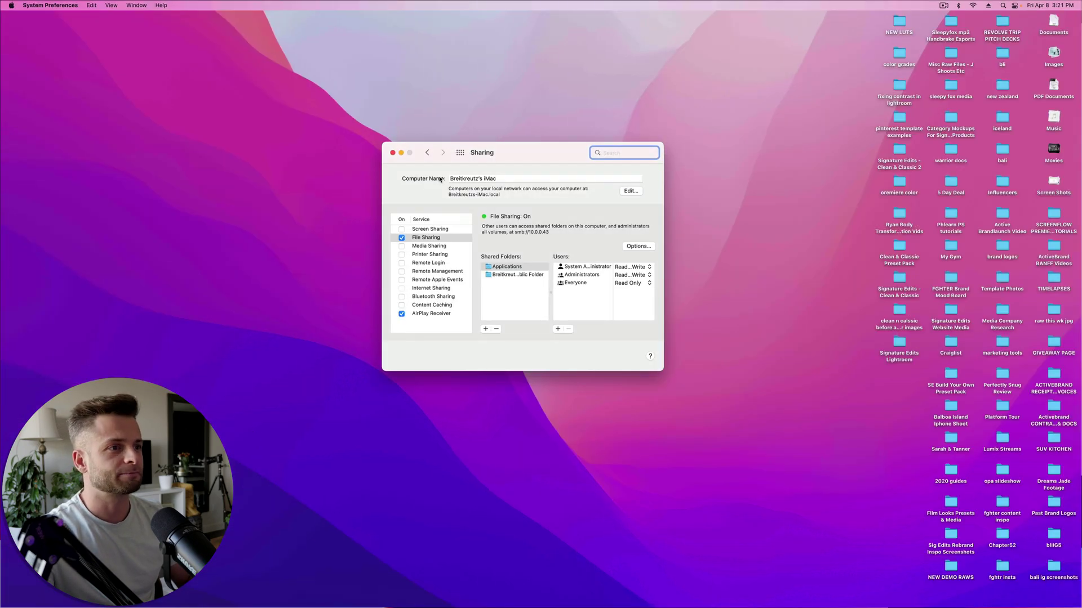
click(427, 152)
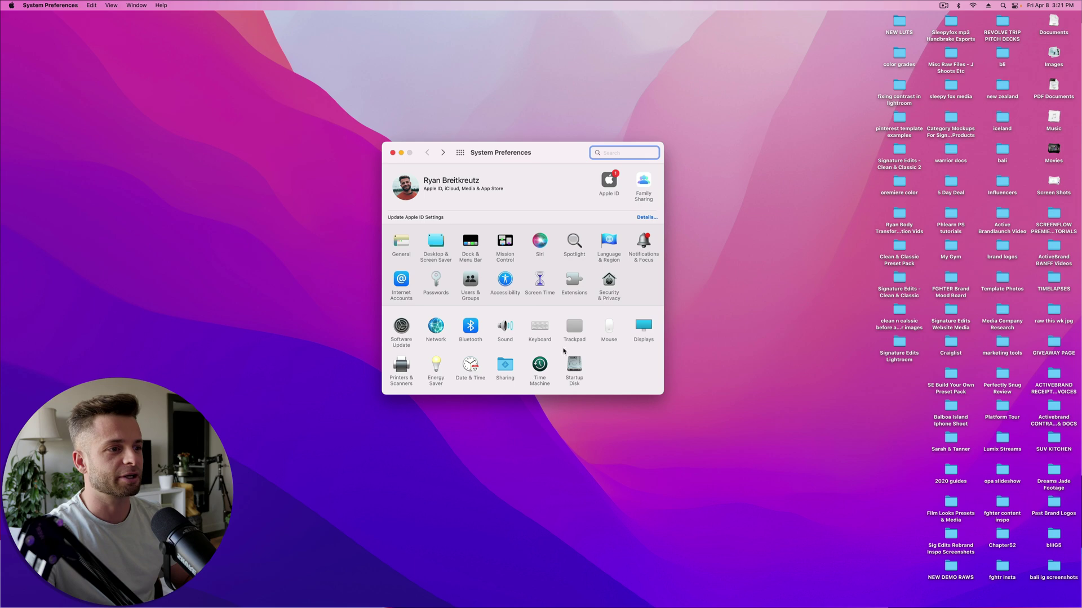
text(sharing)
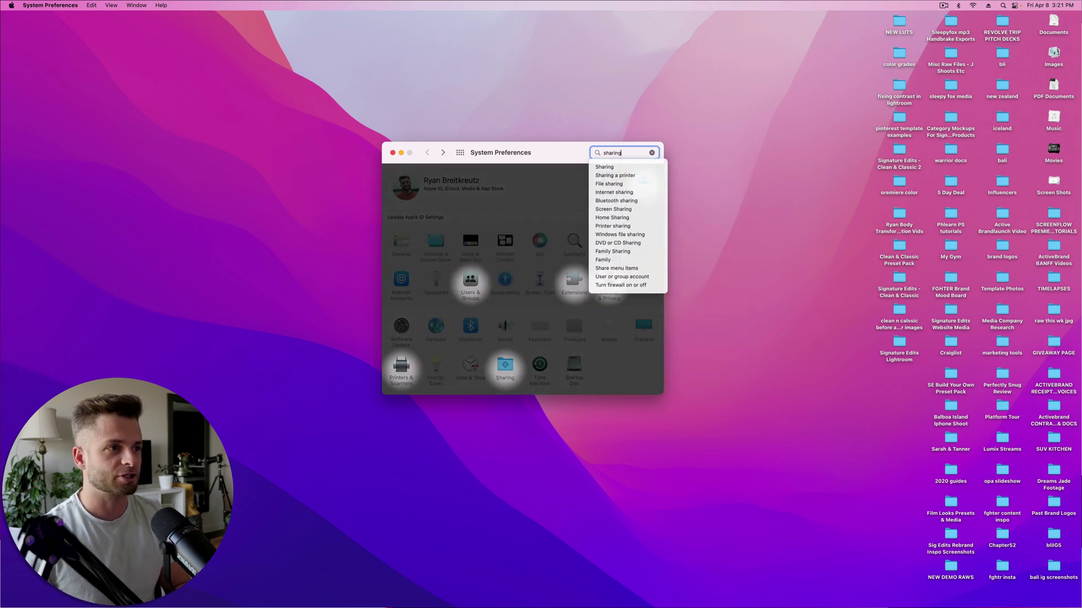
click(516, 368)
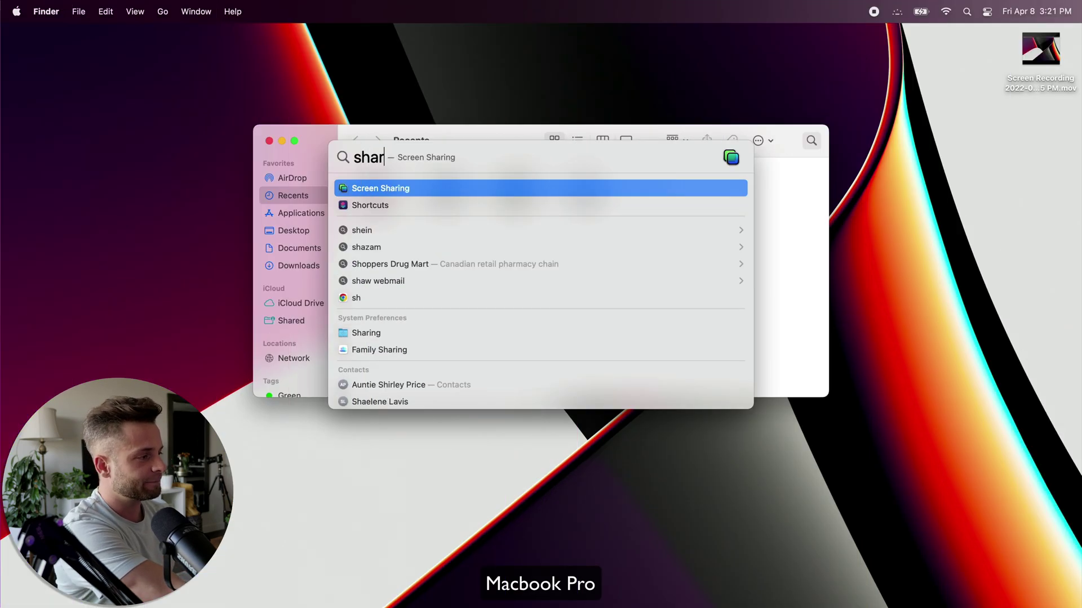
Open the MacBook Pro's Sharing preferences and keep File Sharing turned on
text(ing)
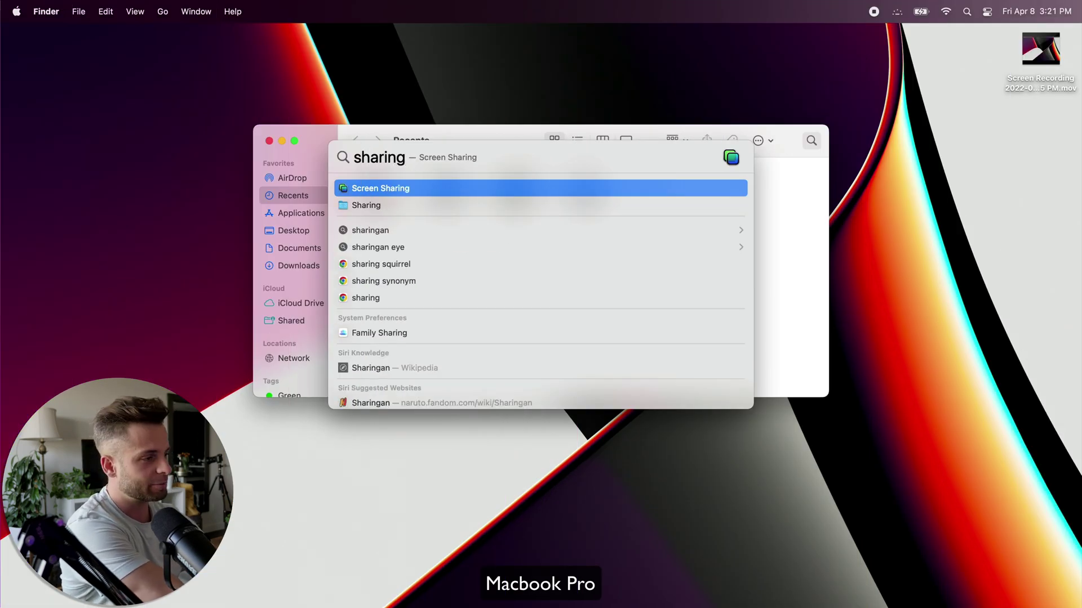
key(Down)
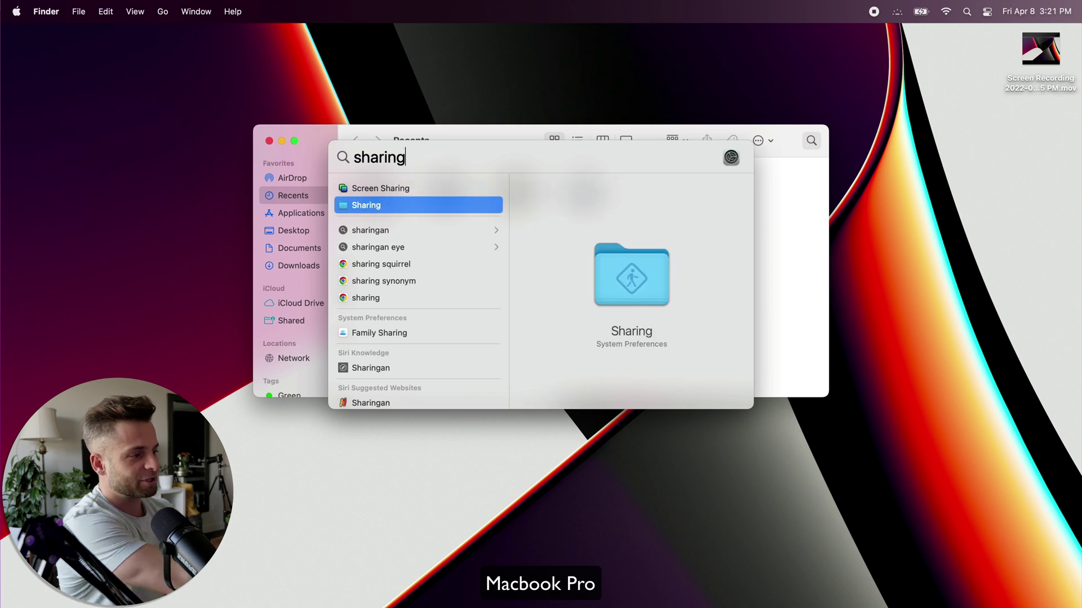
key(Return)
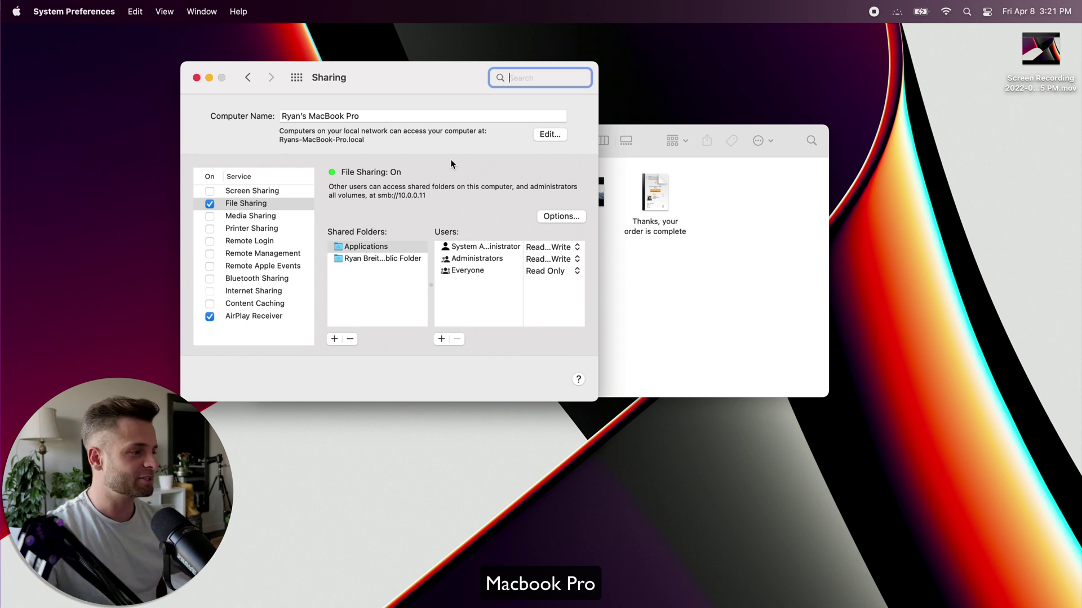
click(209, 204)
click(438, 258)
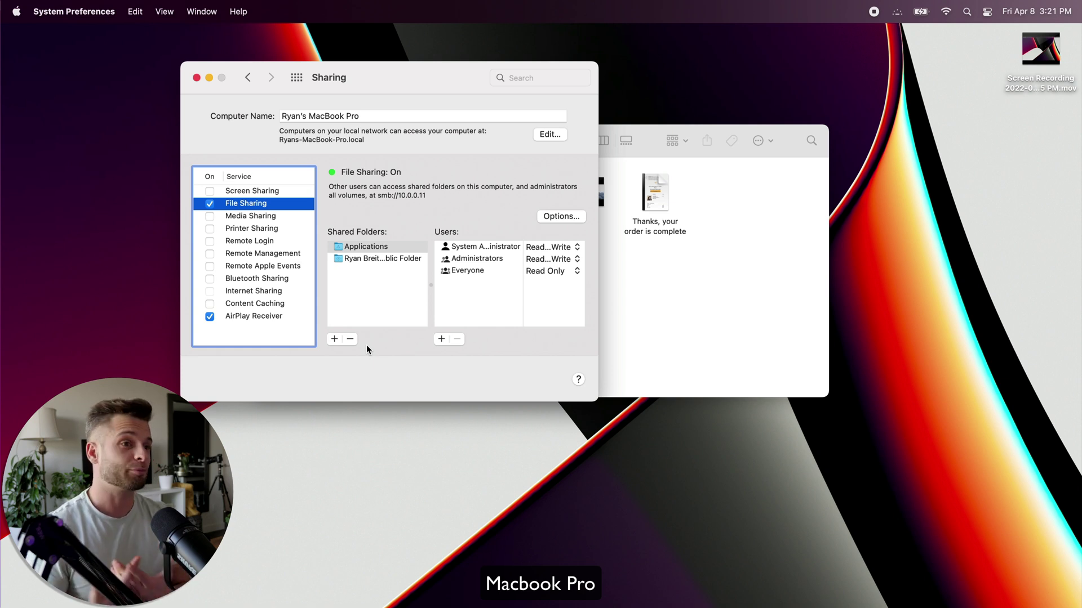
Add the Applications folder to the Shared Folders list and review each share's access
click(371, 294)
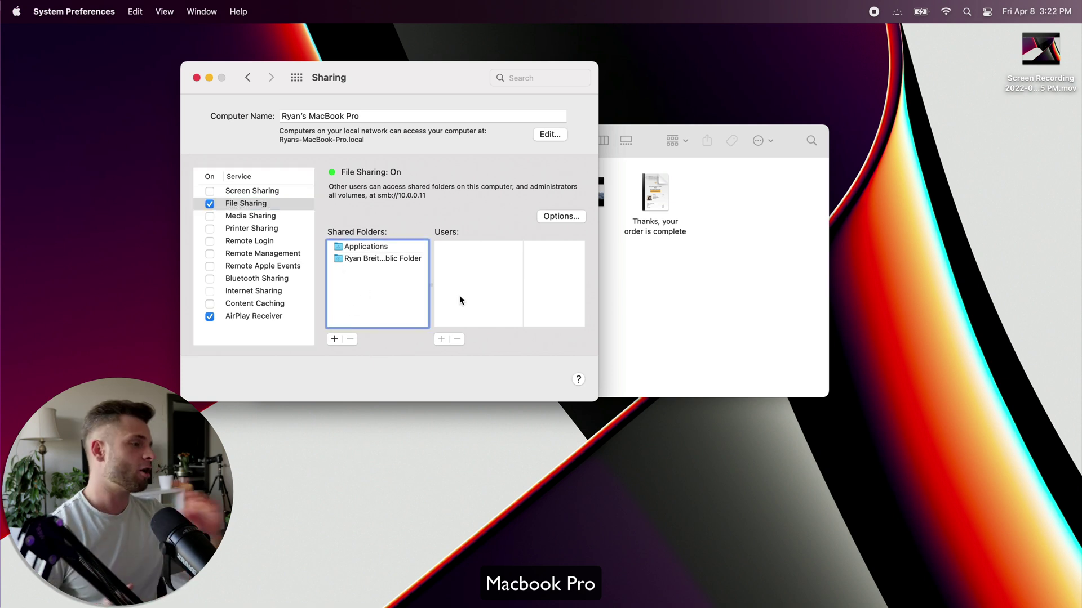
click(335, 339)
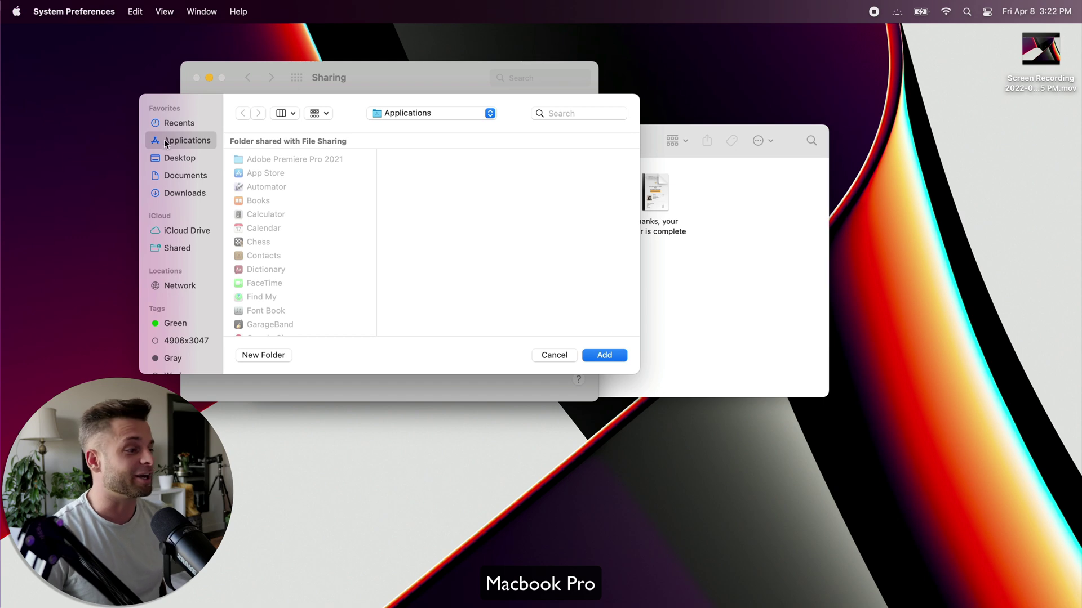
click(614, 357)
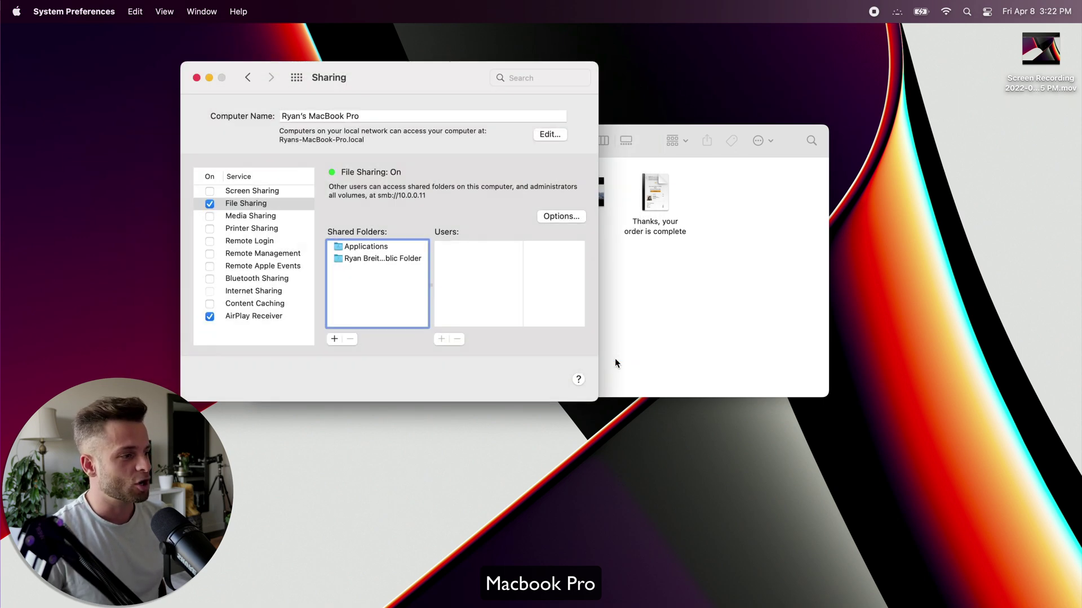
click(361, 248)
click(368, 259)
click(370, 249)
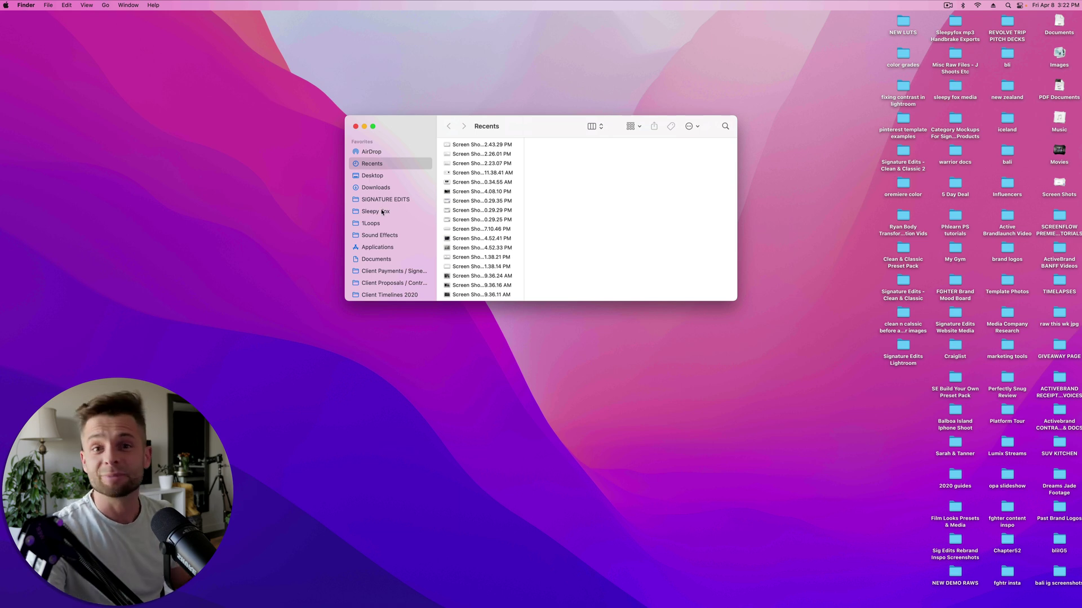
Open the iMac's Applications folder in an enlarged window, select HandBrake, and open a second window
click(383, 250)
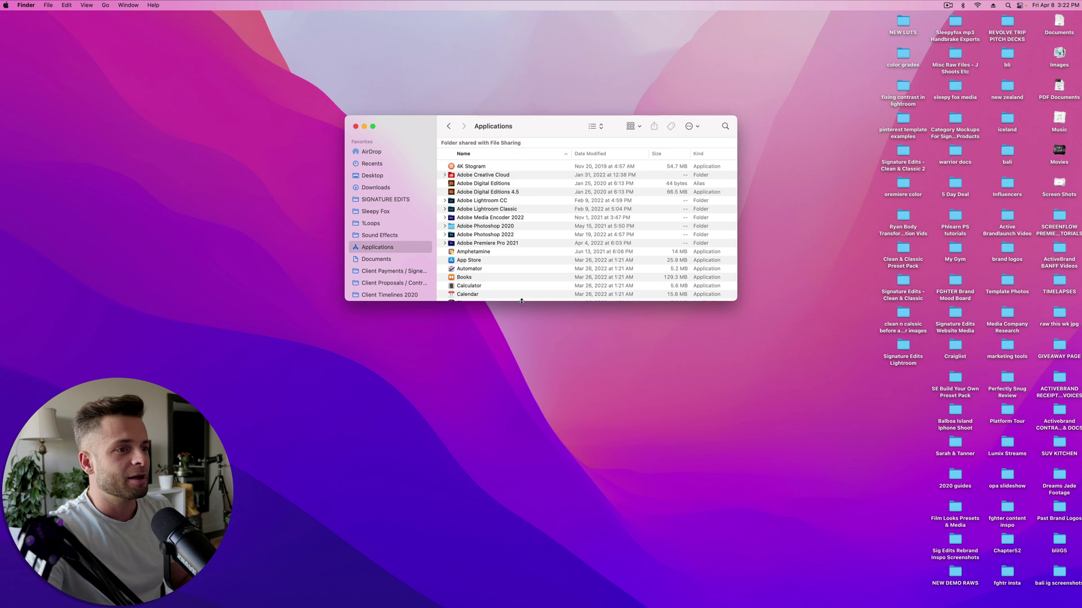
drag(521, 301, 512, 471)
scroll(493, 265, down, 5)
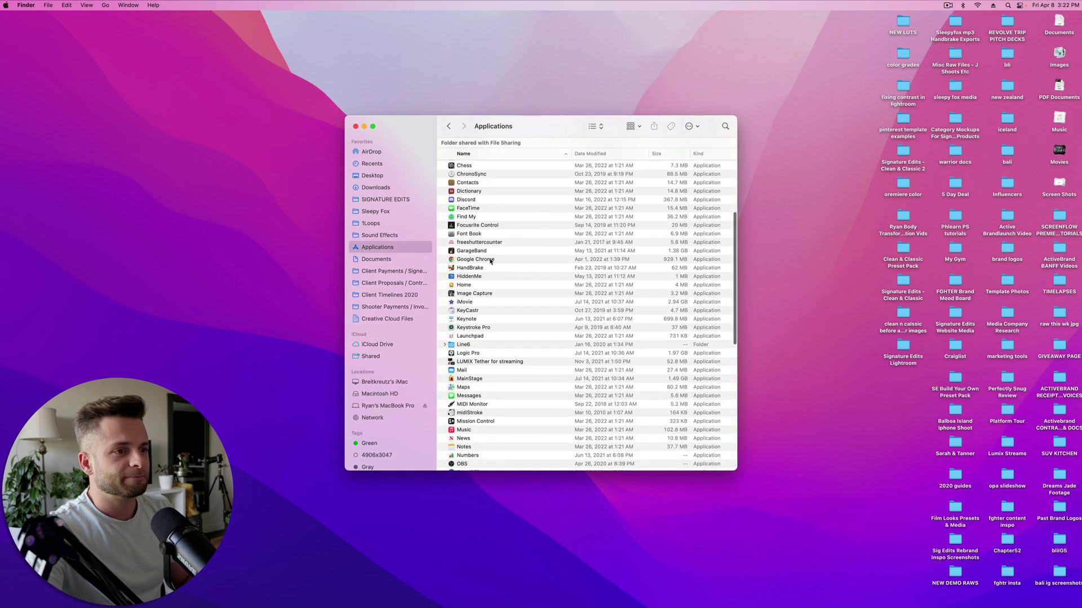
click(472, 269)
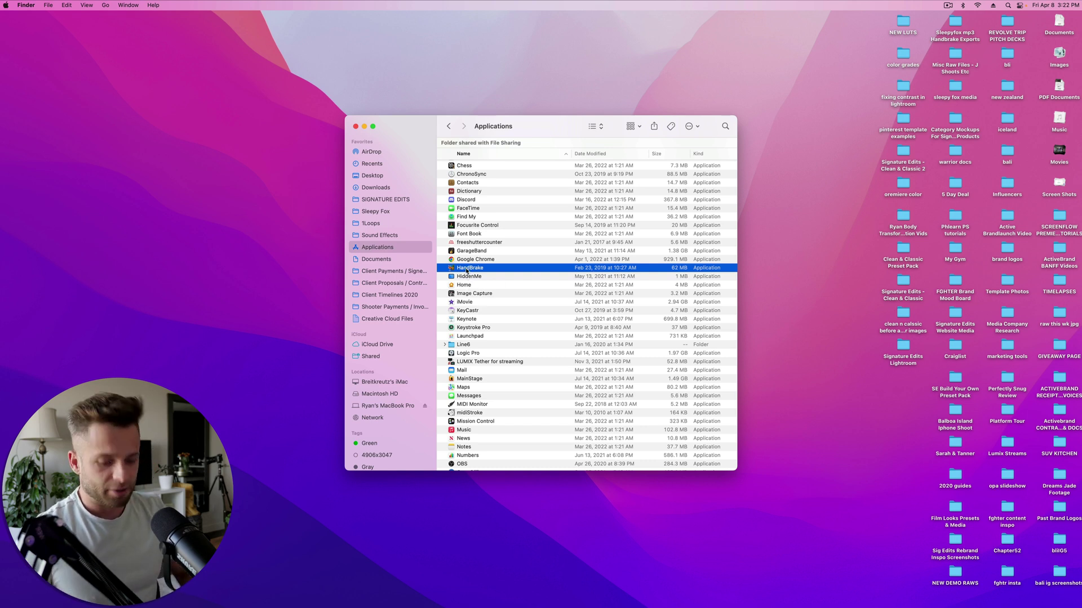
key(super+n)
Move the second window to the upper right and connect to the MacBook Pro under Network
drag(434, 137, 753, 104)
scroll(727, 181, down, 5)
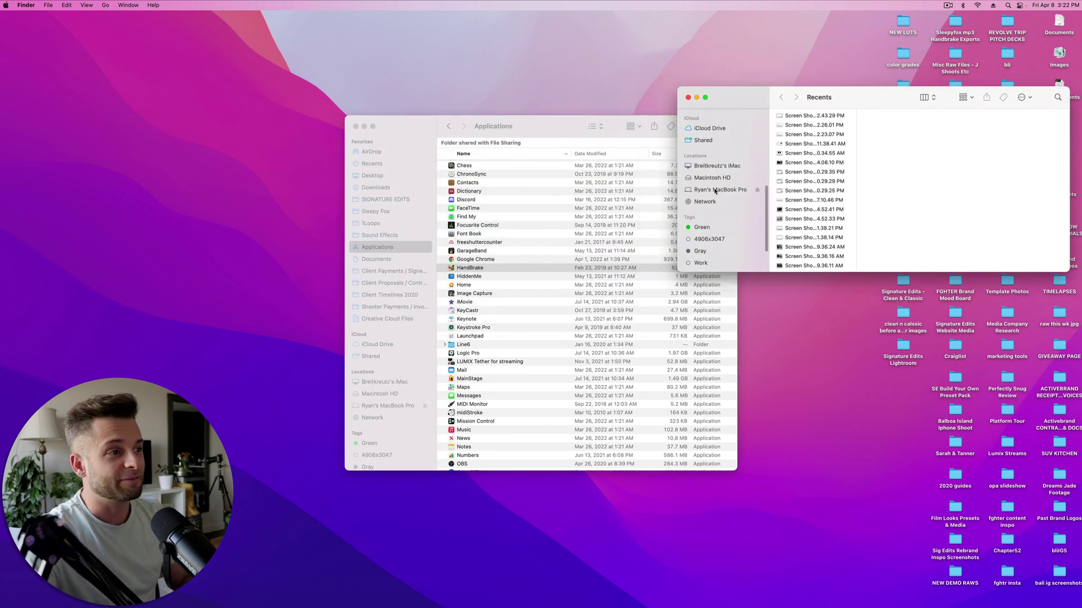
click(708, 166)
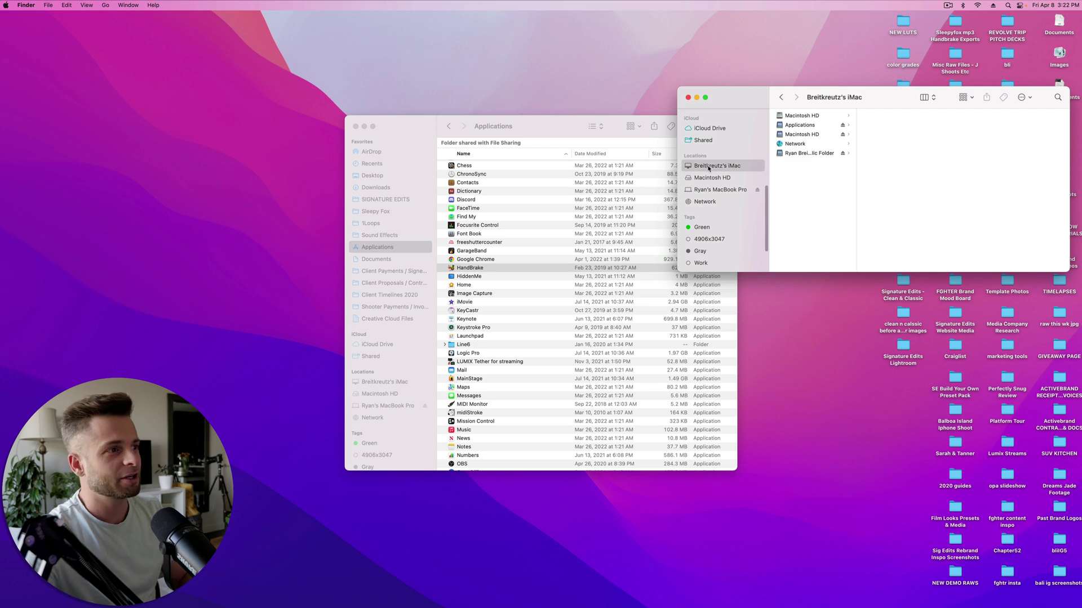
click(716, 179)
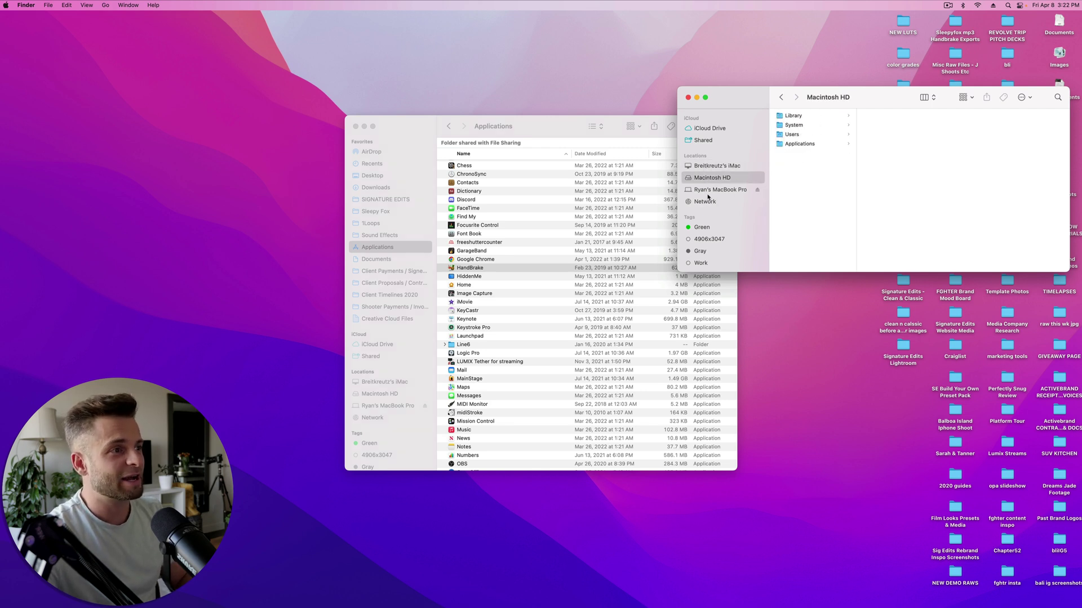
click(710, 192)
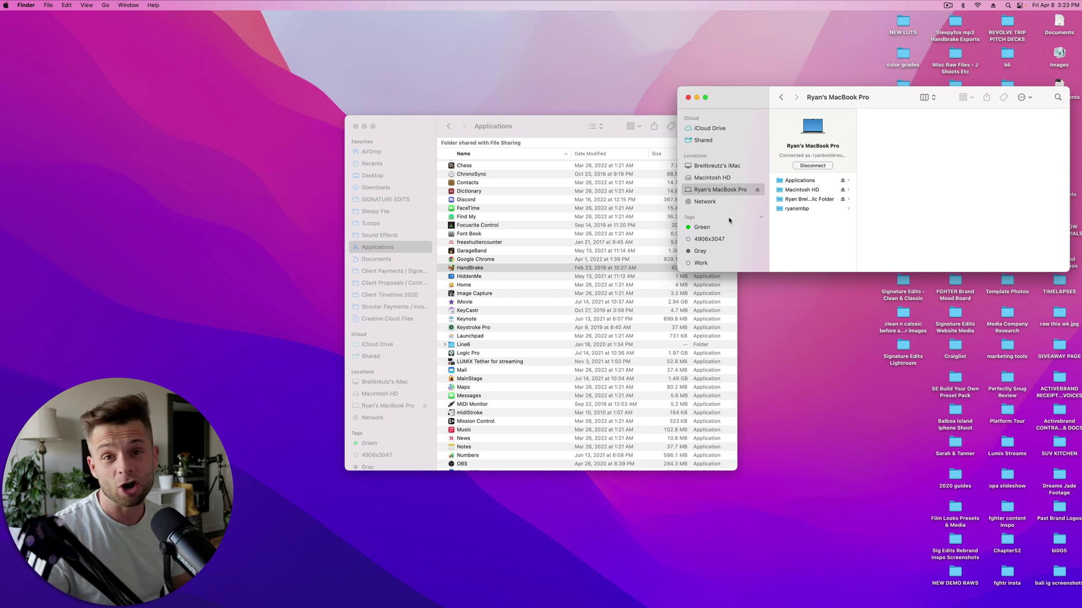
click(705, 203)
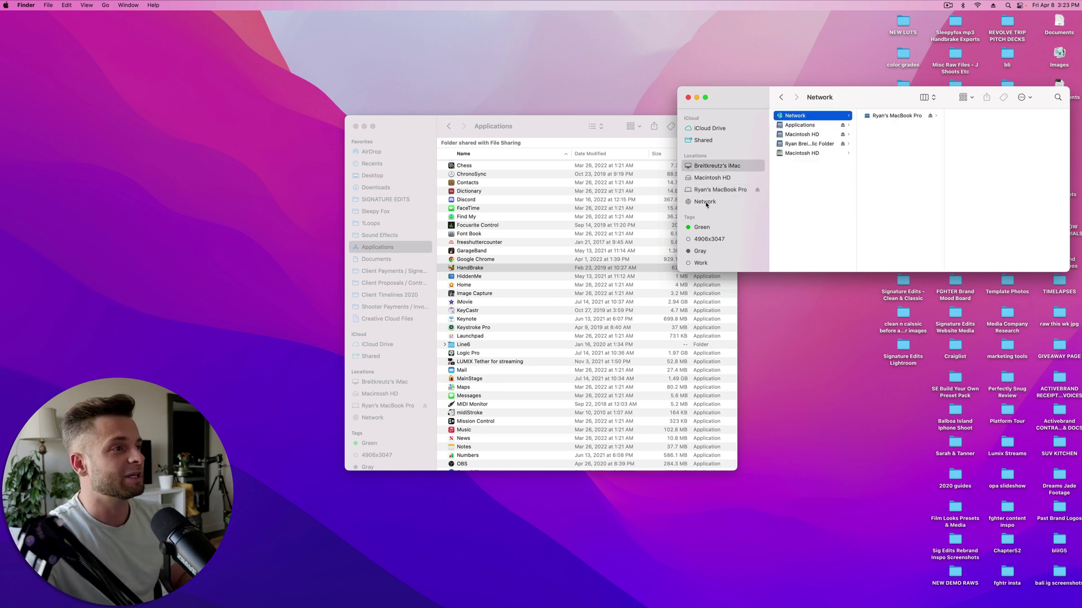
click(895, 118)
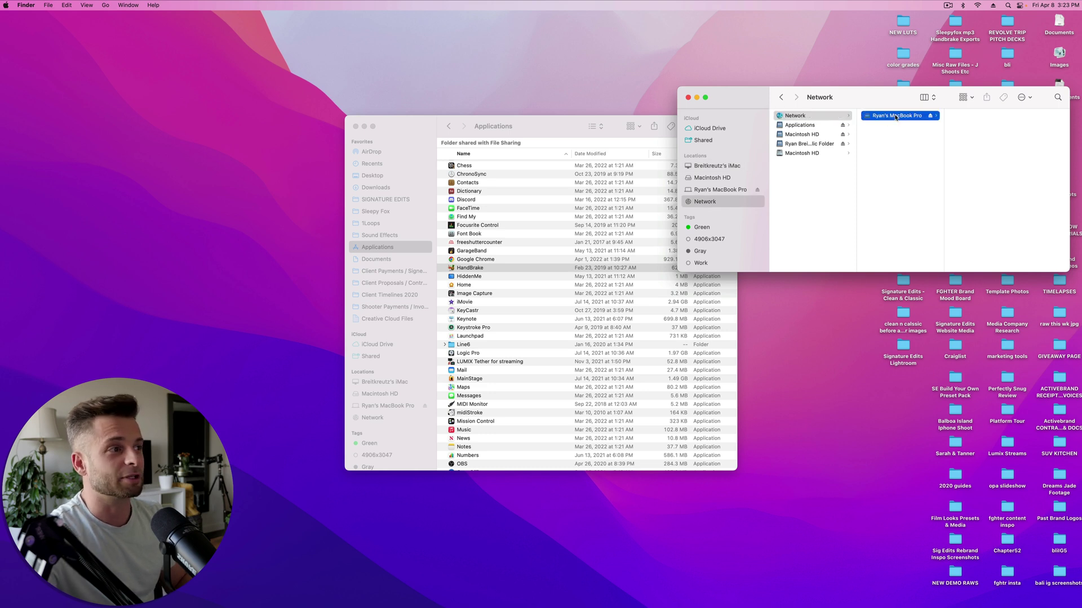
click(705, 201)
Show the MacBook Pro's shares as a list and open its shared Applications folder
click(896, 116)
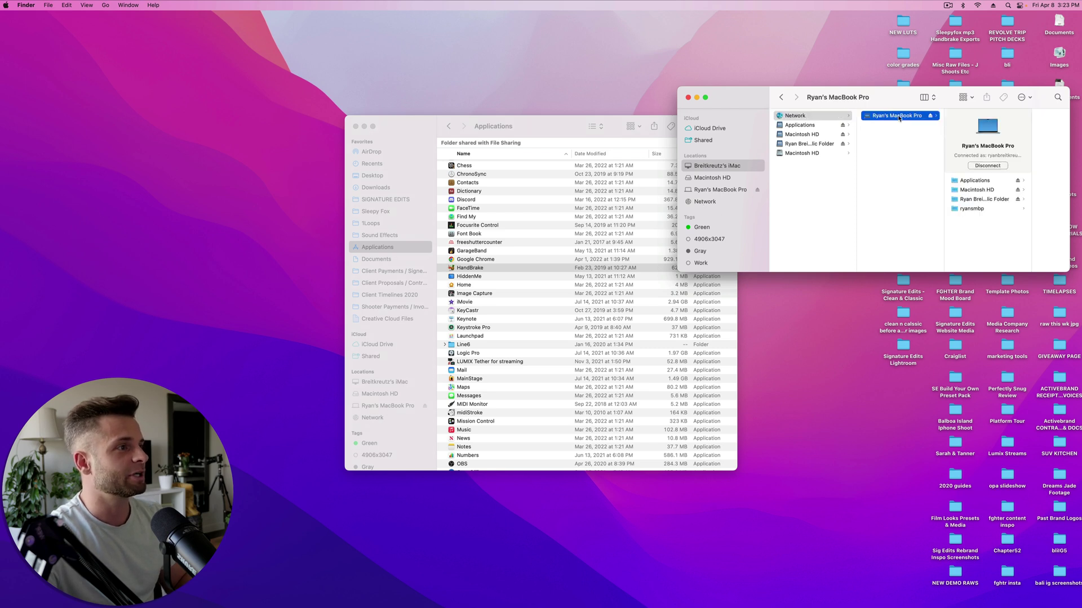
click(932, 99)
click(932, 88)
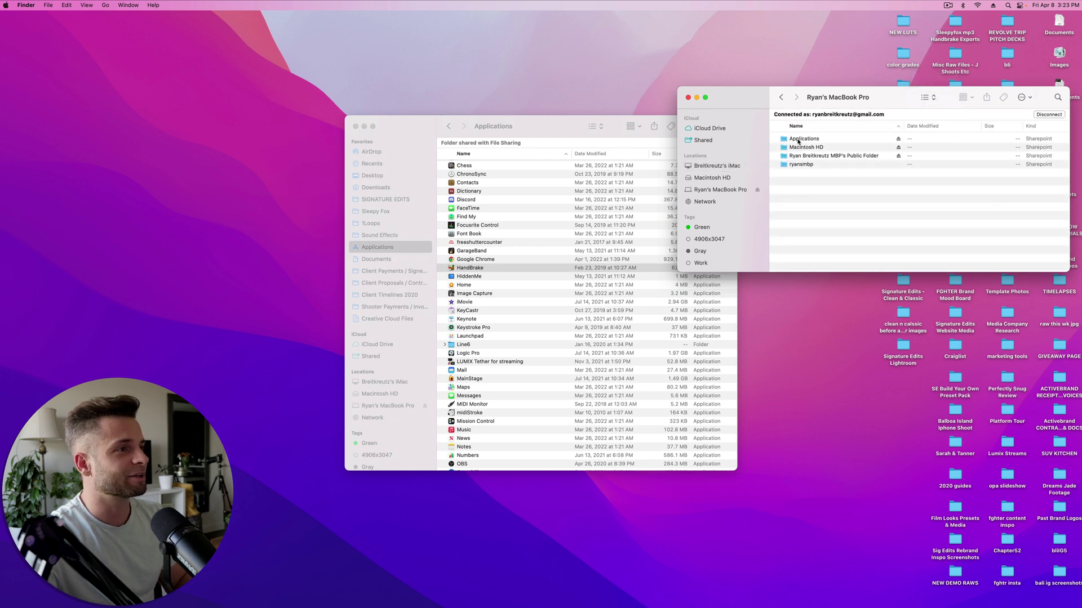
click(798, 140)
click(799, 148)
click(803, 157)
click(802, 165)
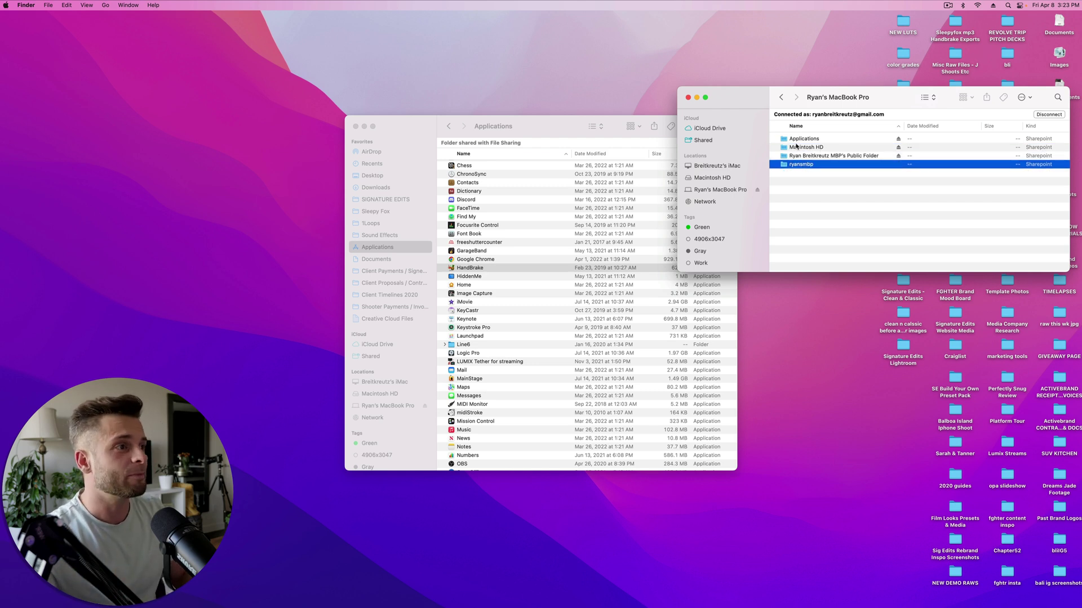
double_click(796, 141)
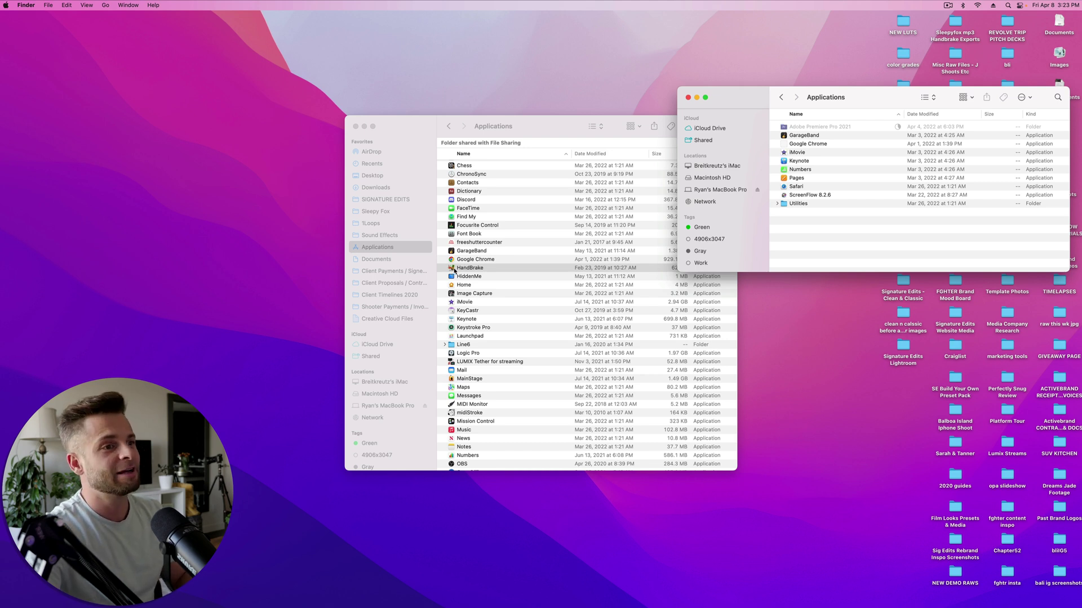
Drag HandBrake into the MacBook Pro's shared Applications folder and move that window aside
drag(458, 271, 820, 237)
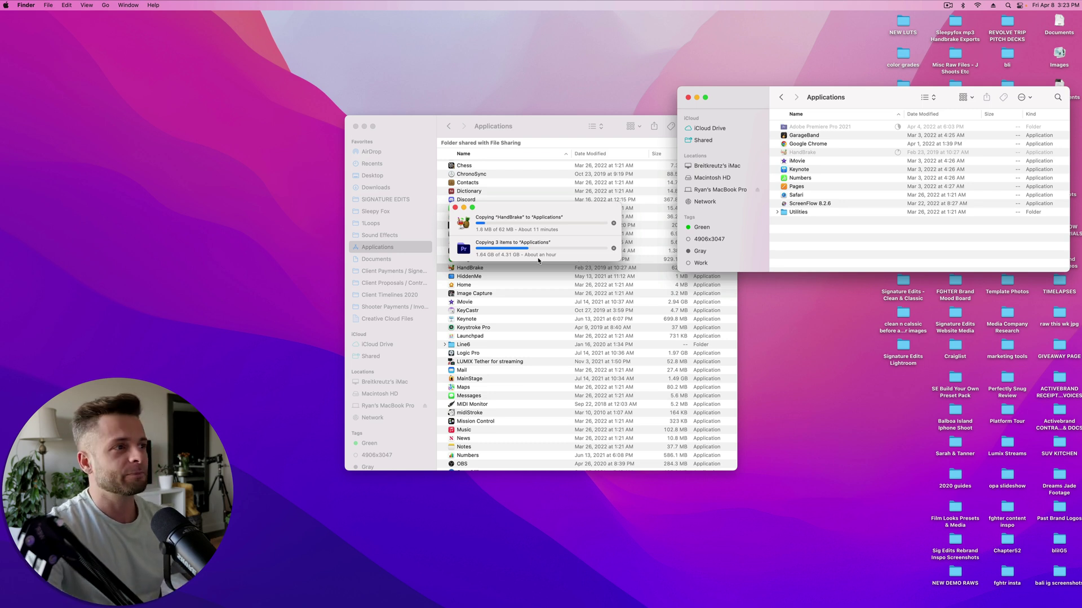
drag(733, 105, 654, 120)
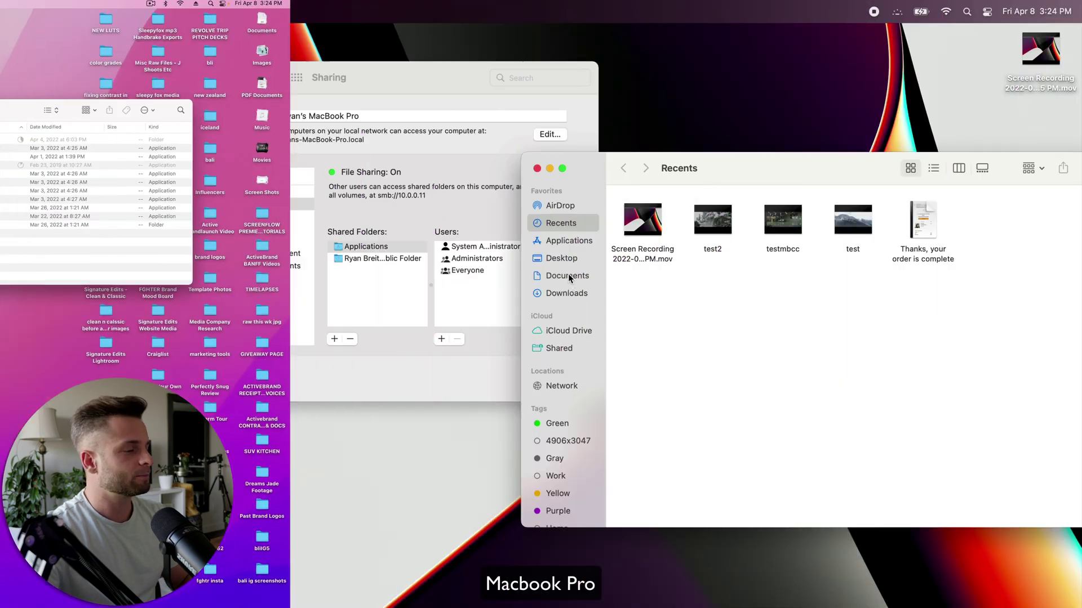
Open the MacBook Pro's own Applications folder and select the still-copying HandBrake
click(569, 275)
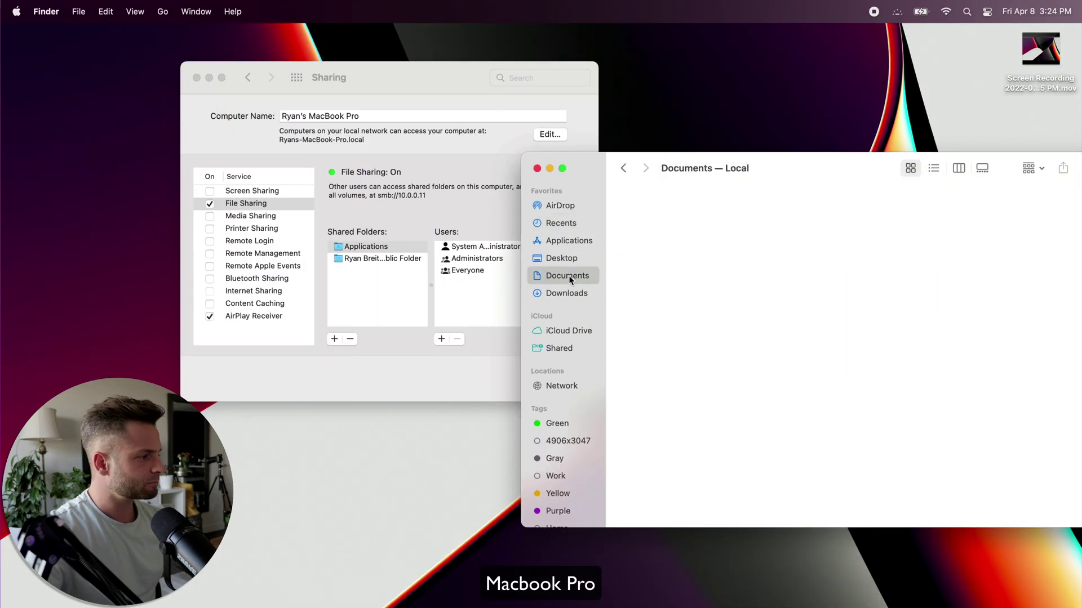
drag(590, 163, 334, 142)
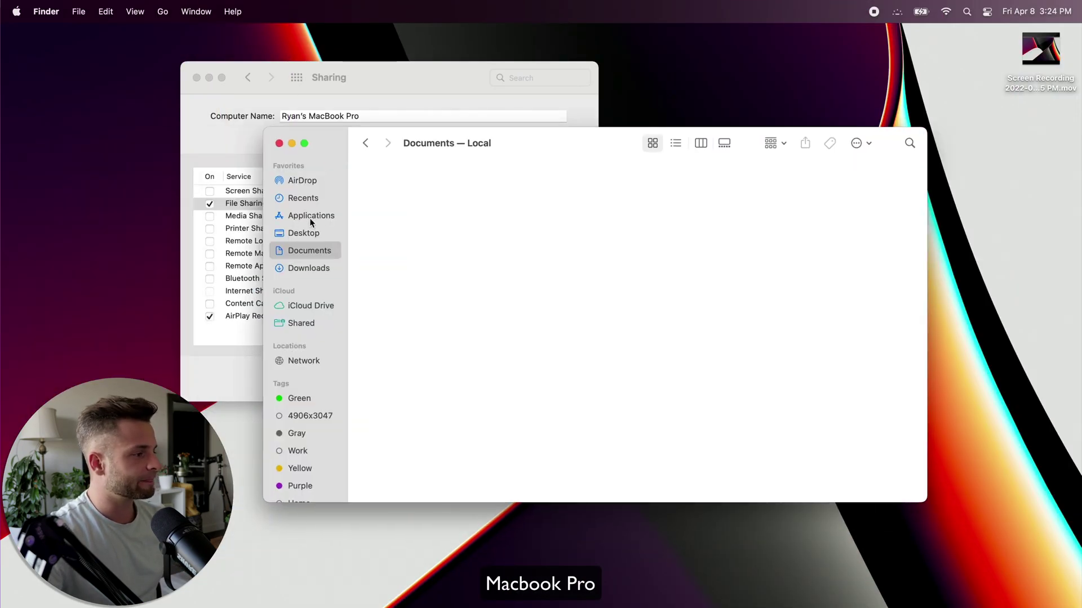
click(311, 216)
scroll(465, 282, up, 10)
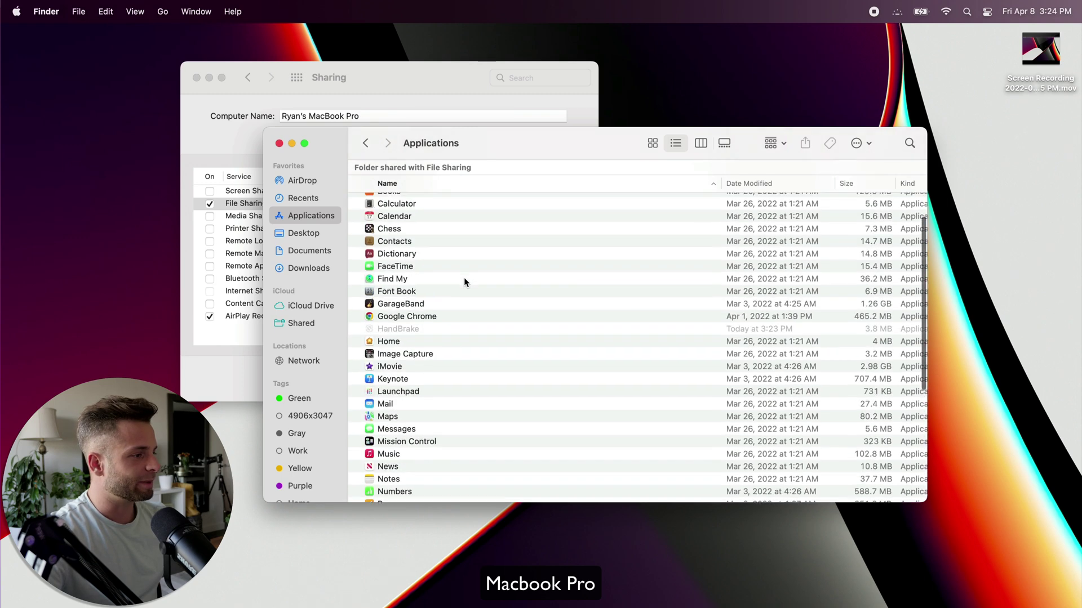
key(Down)
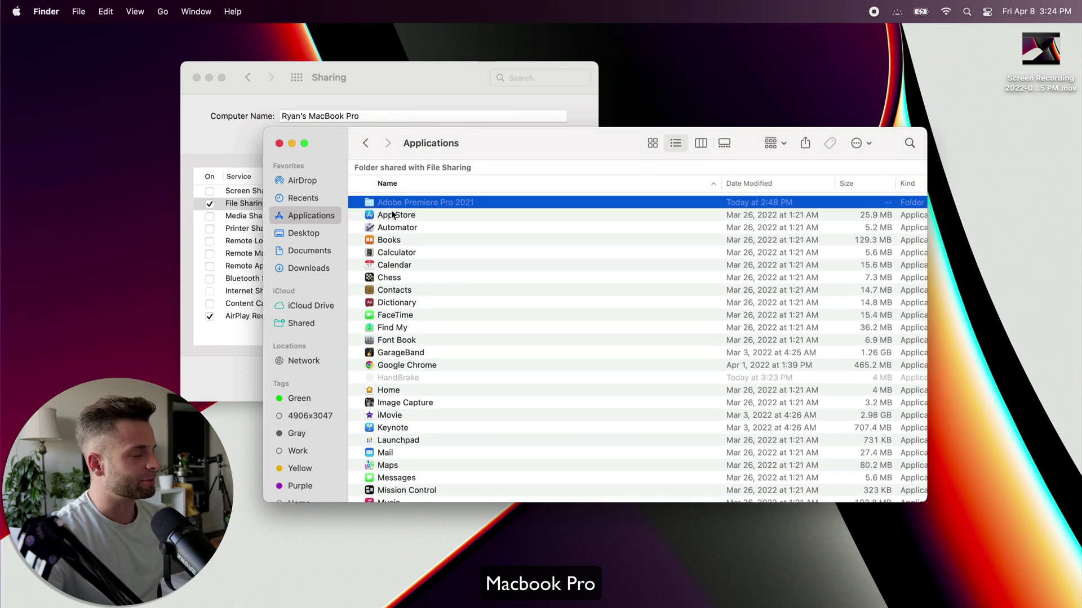
scroll(392, 335, down, 3)
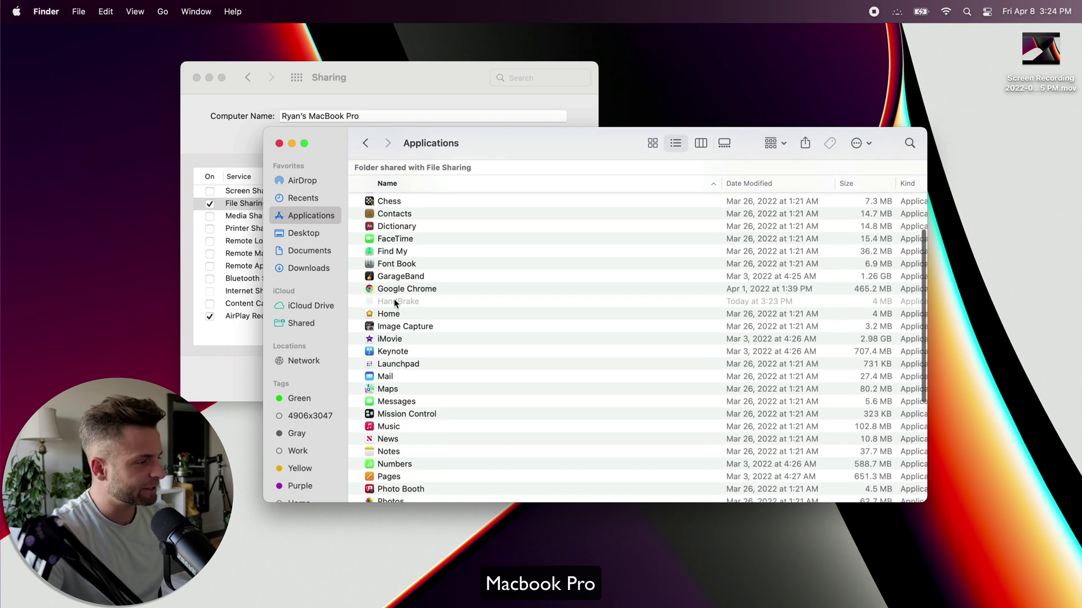
click(396, 302)
Select and launch ScreenFlow 8.2.6
scroll(395, 302, down, 8)
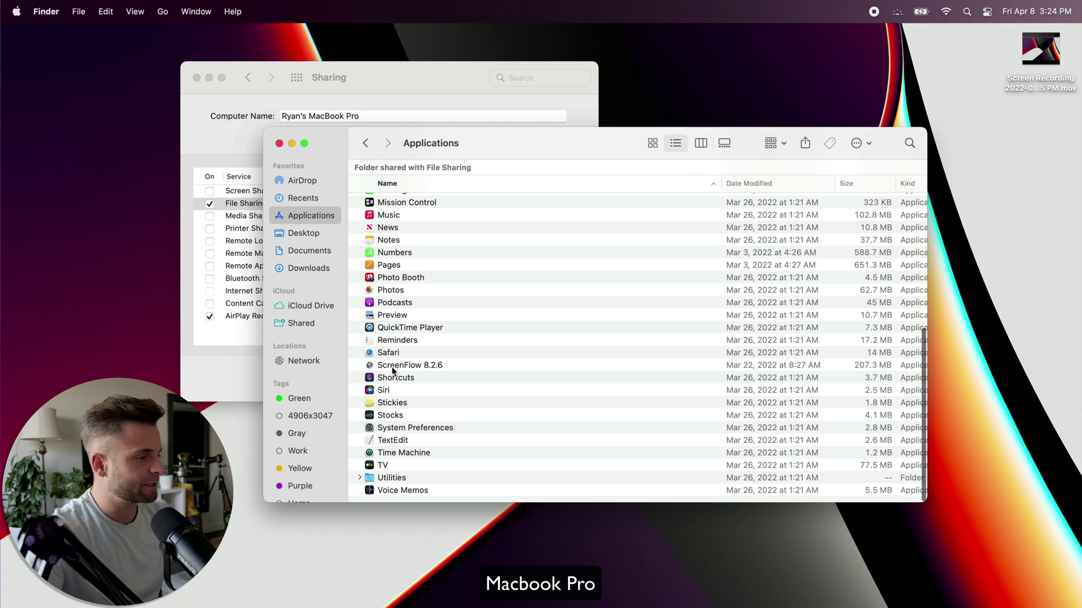
click(394, 367)
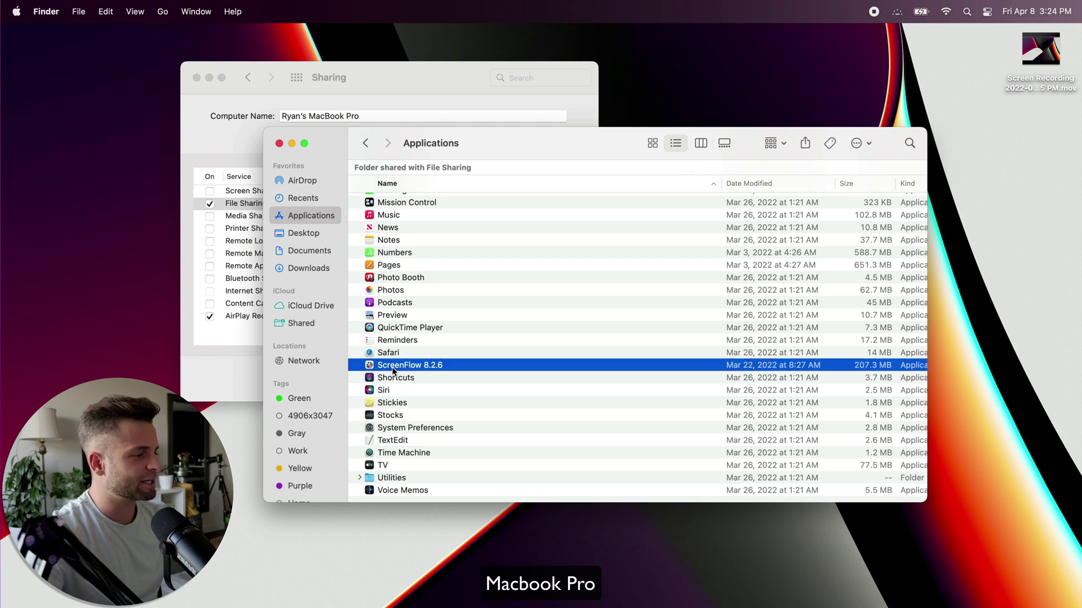
double_click(393, 367)
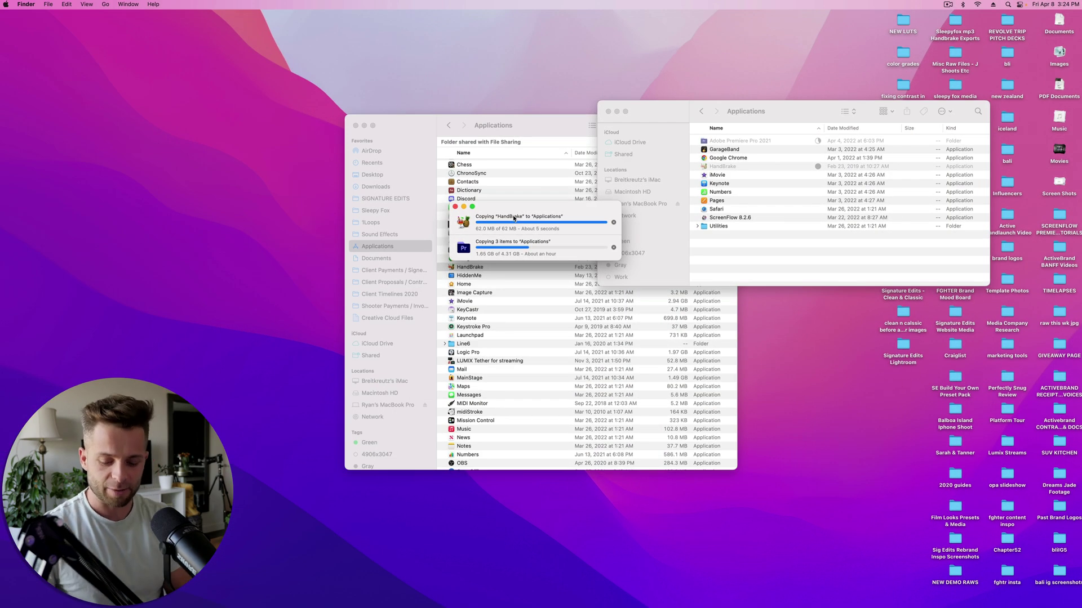
Launch Migration Assistant via Spotlight and authenticate with the administrator password
key(super+space)
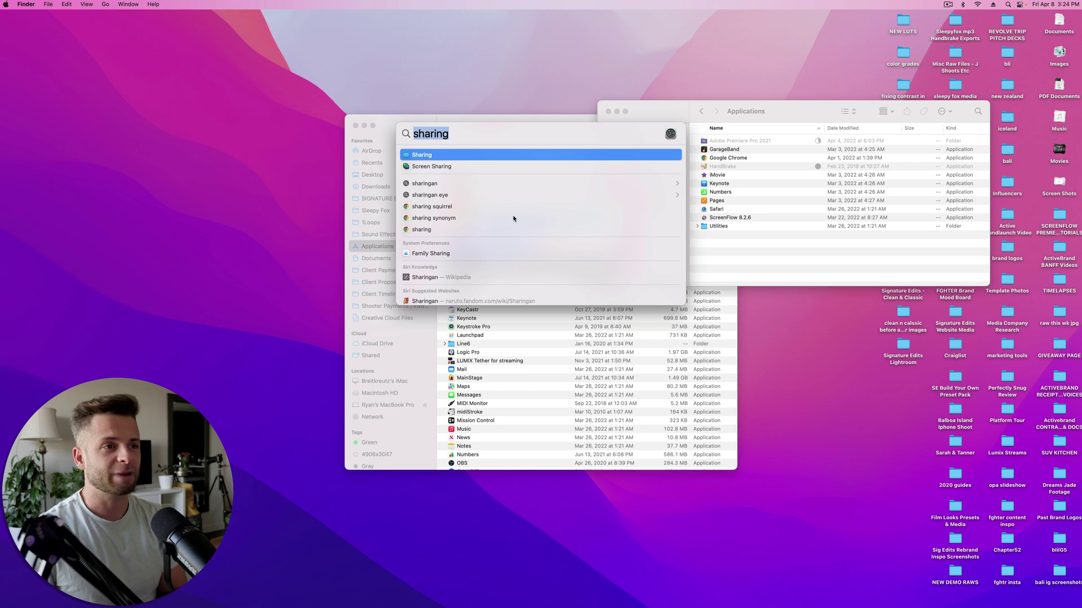
text(migration)
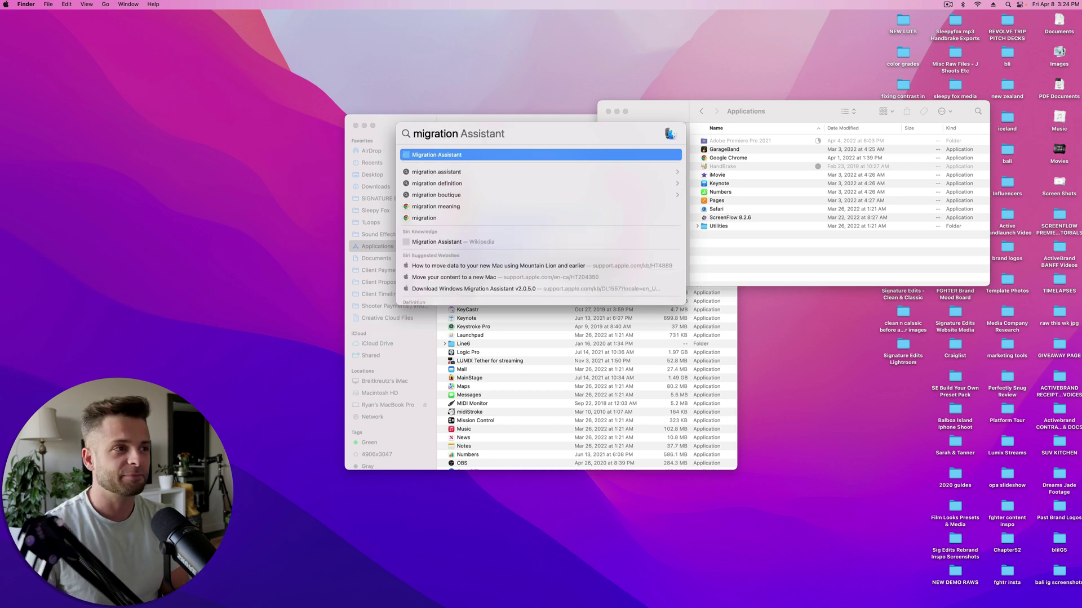
key(Escape)
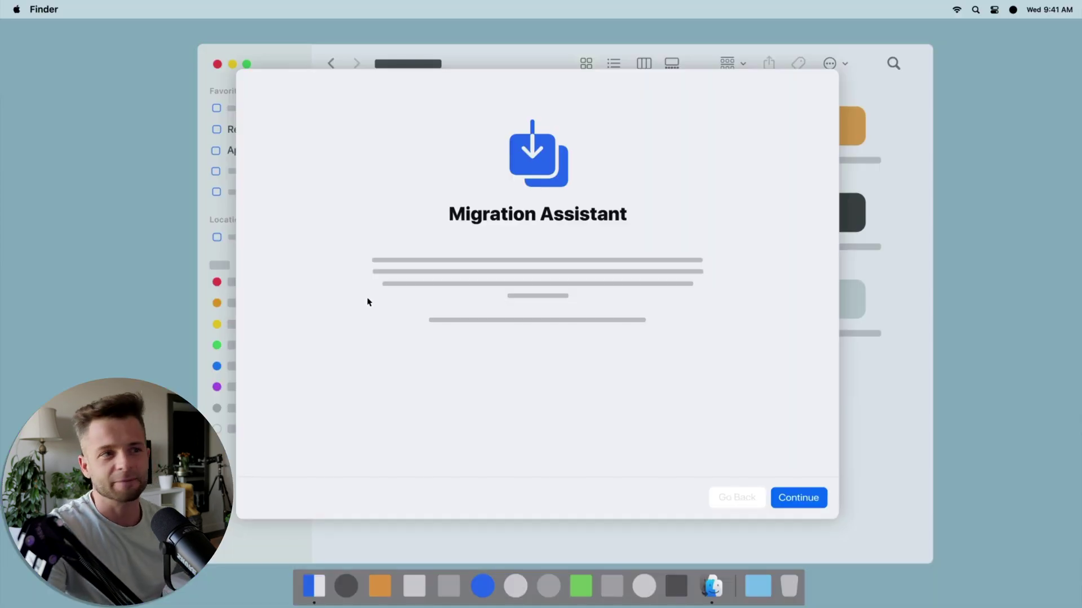
click(799, 498)
text(••••••••)
click(584, 337)
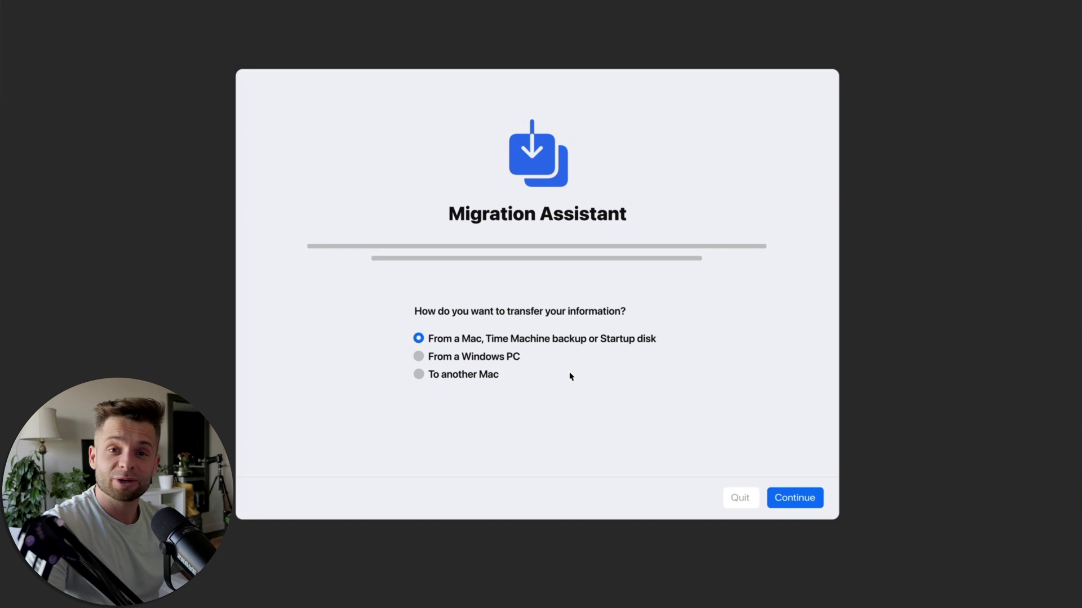
Choose 'To another Mac', pick the old iMac as source, confirm the security code, and start transferring
click(418, 374)
click(795, 497)
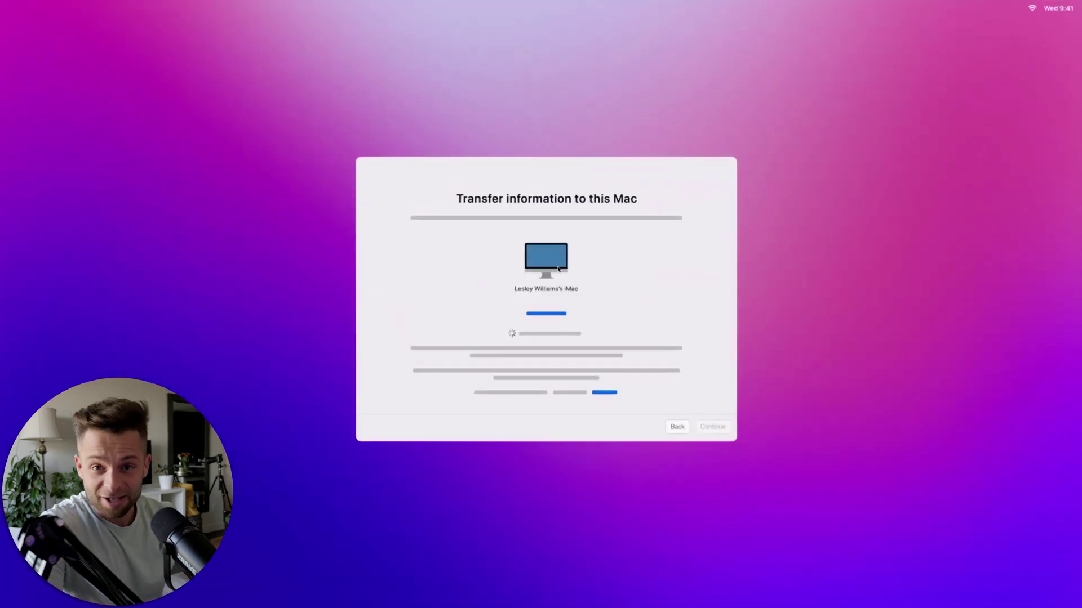
click(559, 270)
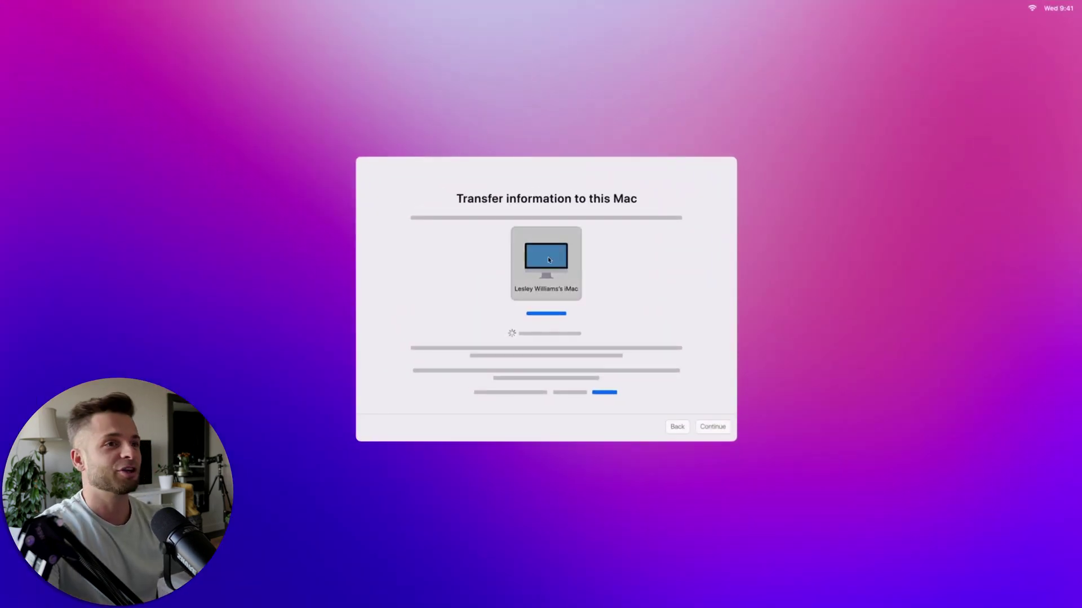
click(714, 427)
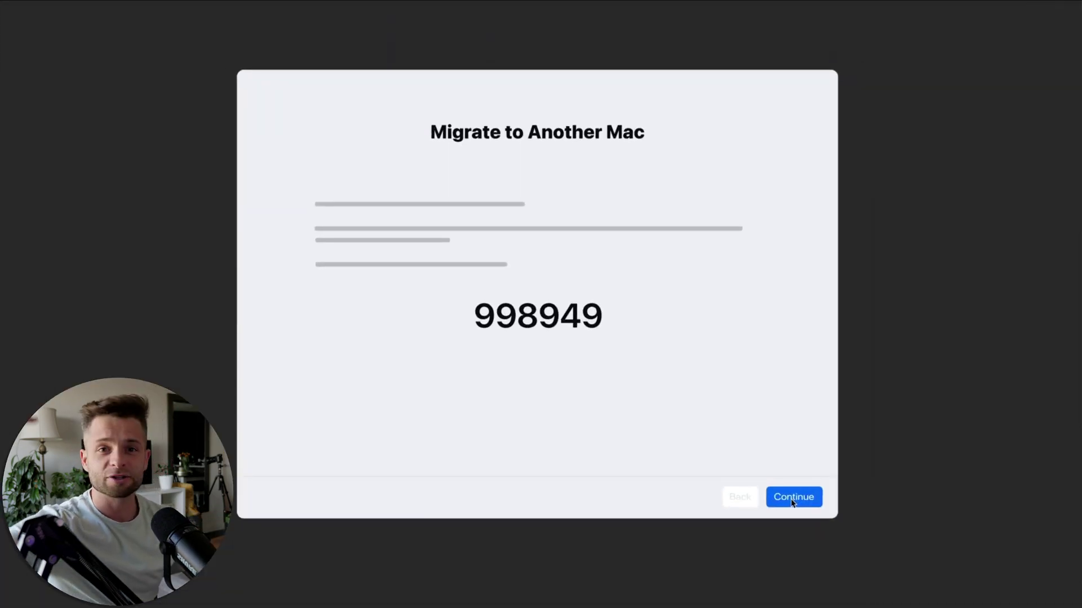
click(792, 498)
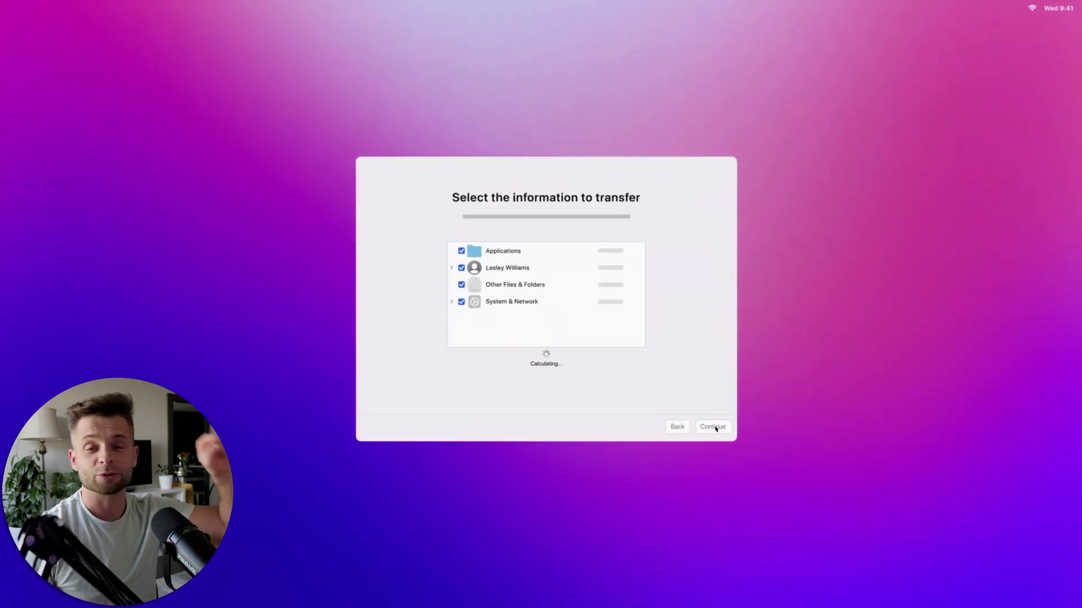
click(714, 427)
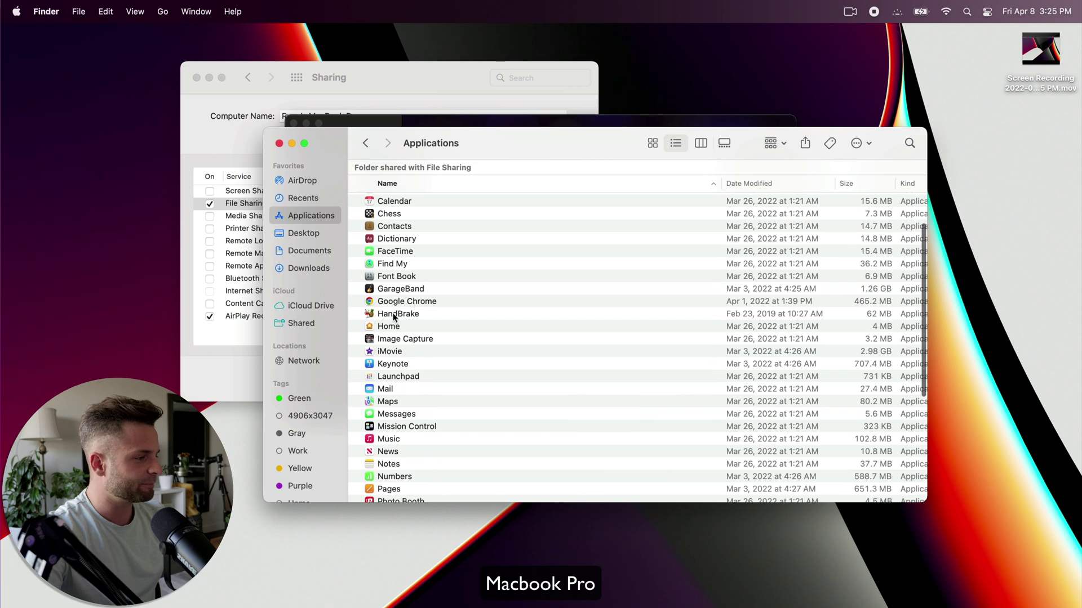
Open the copied HandBrake app from the MacBook Pro's Applications folder
click(393, 316)
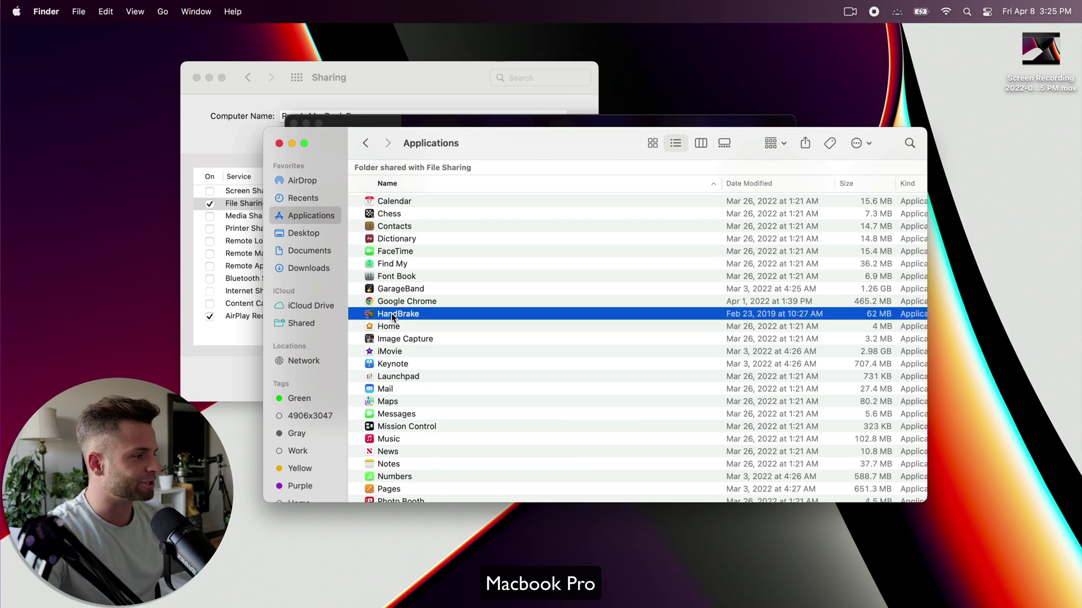
double_click(386, 318)
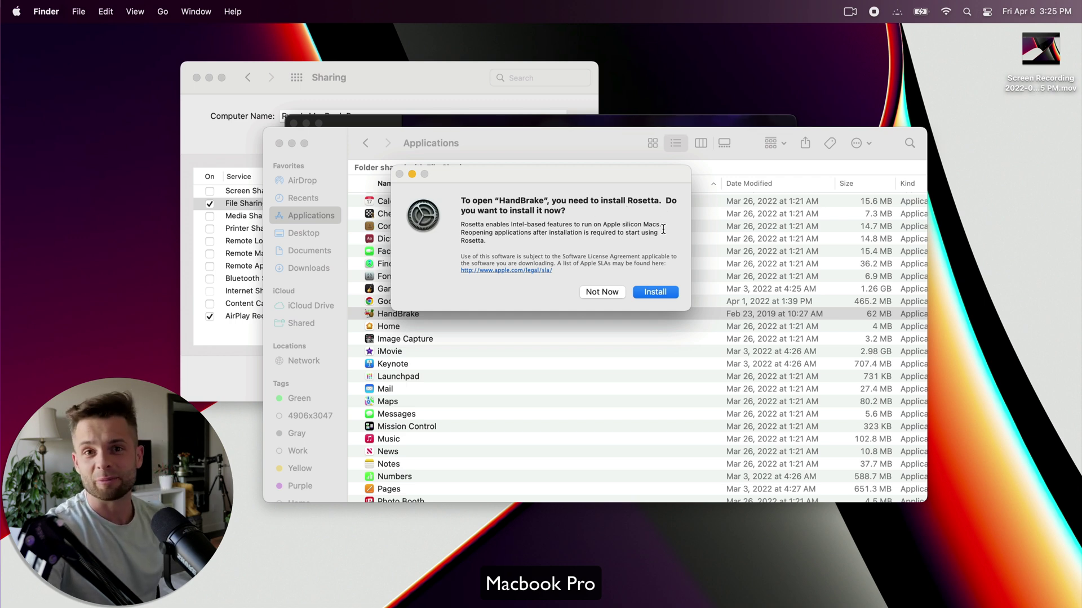
Install Rosetta from the prompt, authorising with the administrator password
click(654, 292)
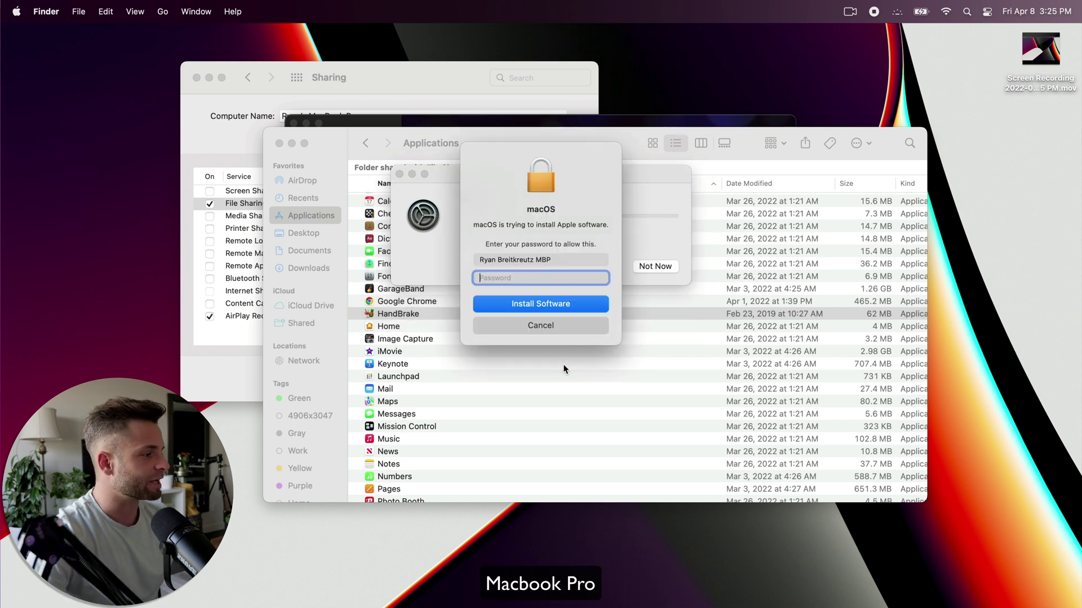
text(•••••••)
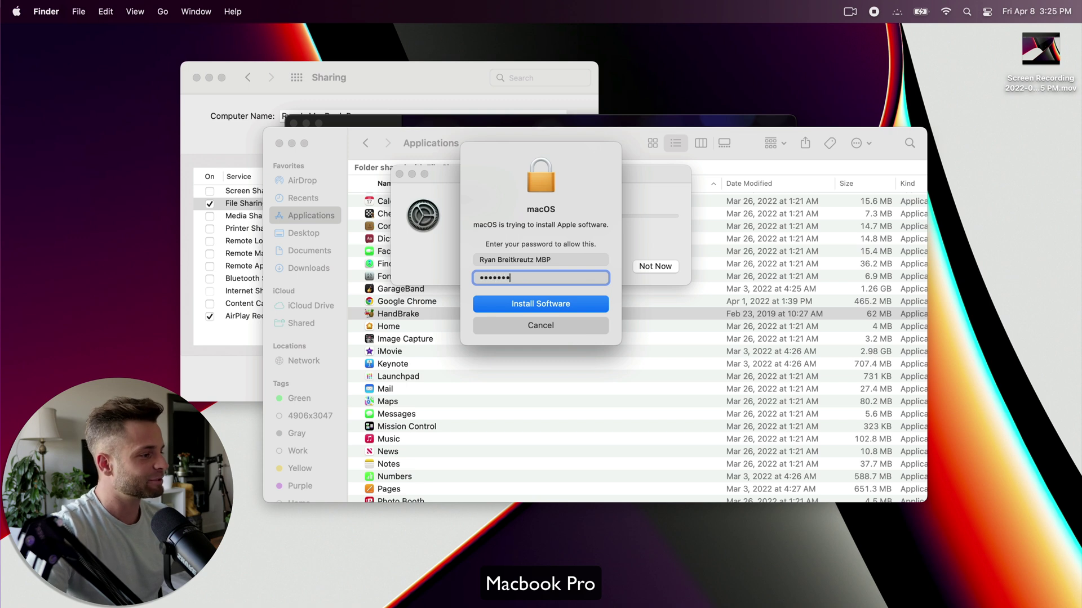
key(Return)
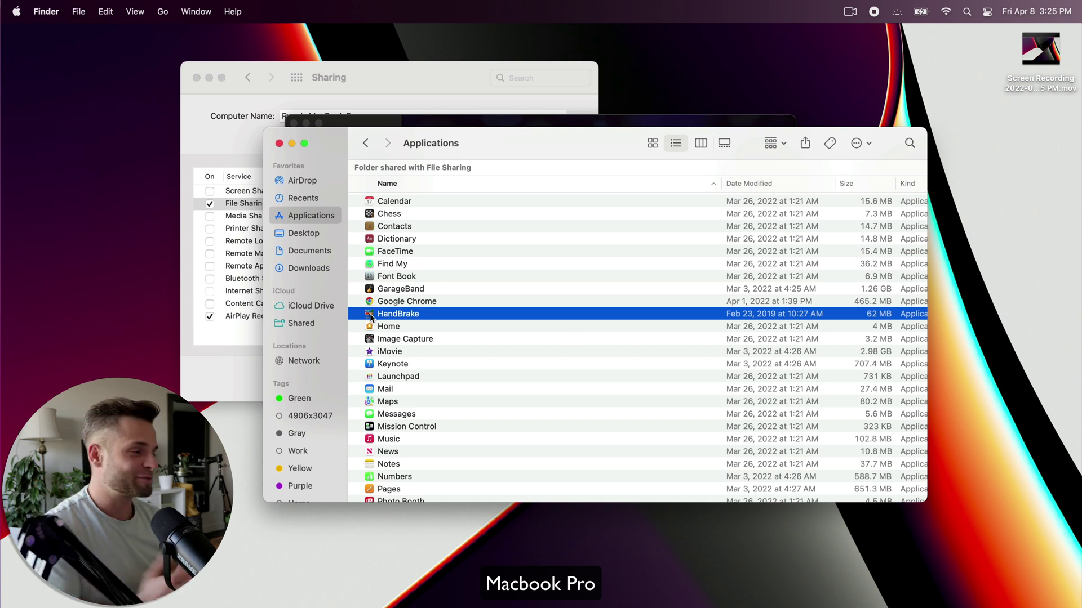
Launch HandBrake from its Dock icon
mouse_move(12, 398)
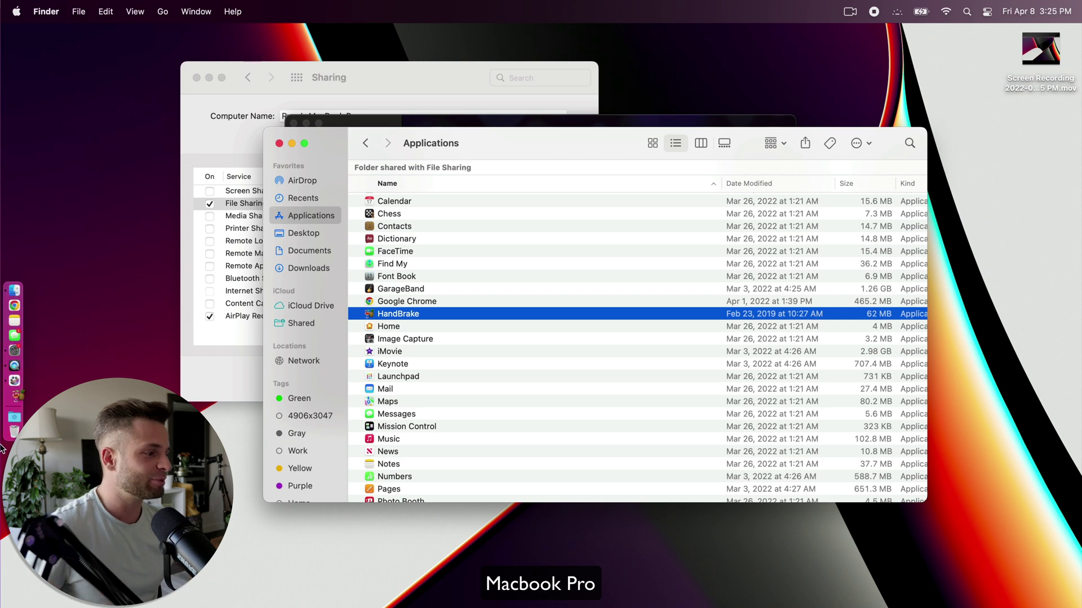
click(14, 401)
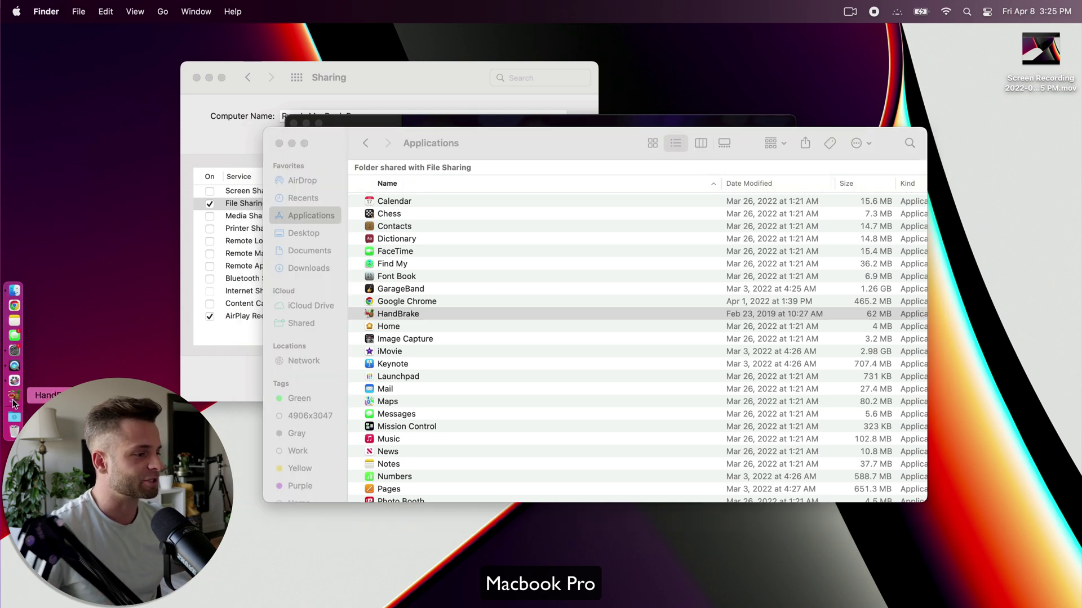